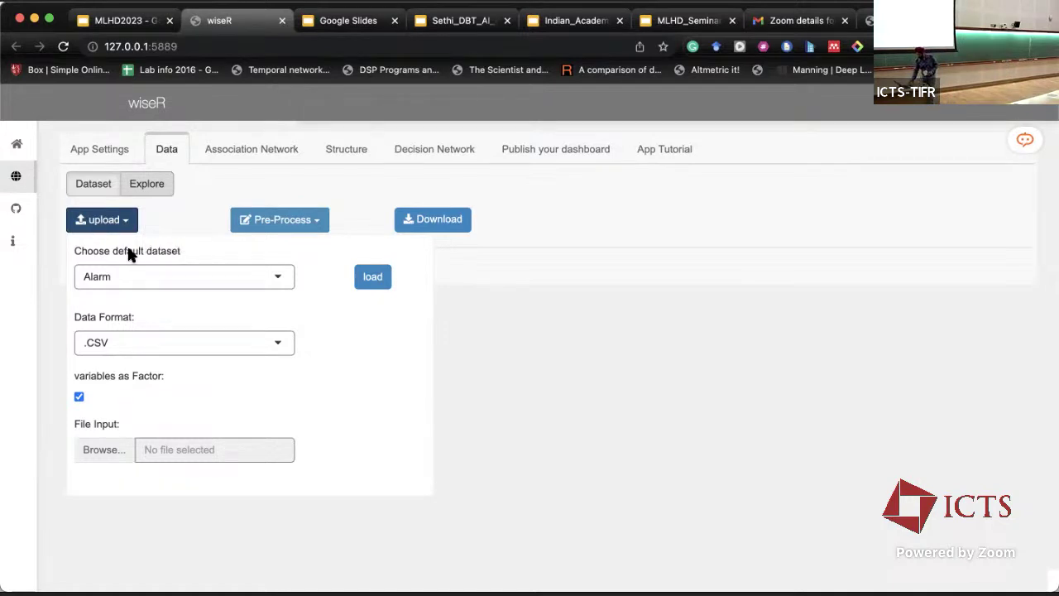
- Load the built-in Alarm dataset with 'variables as Factor' unticked, then hide the upload options
click(142, 276)
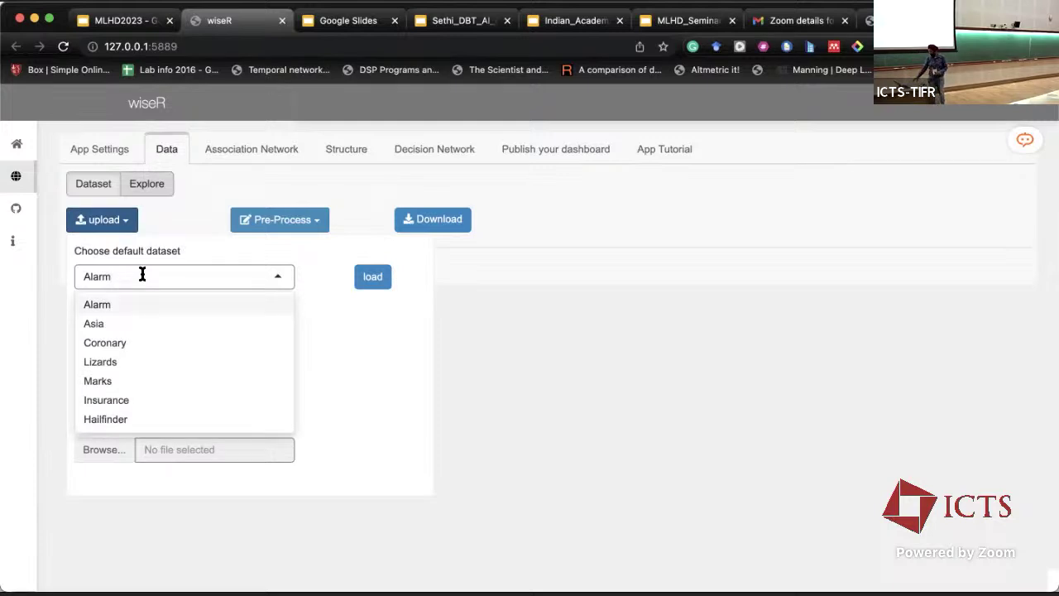
click(404, 388)
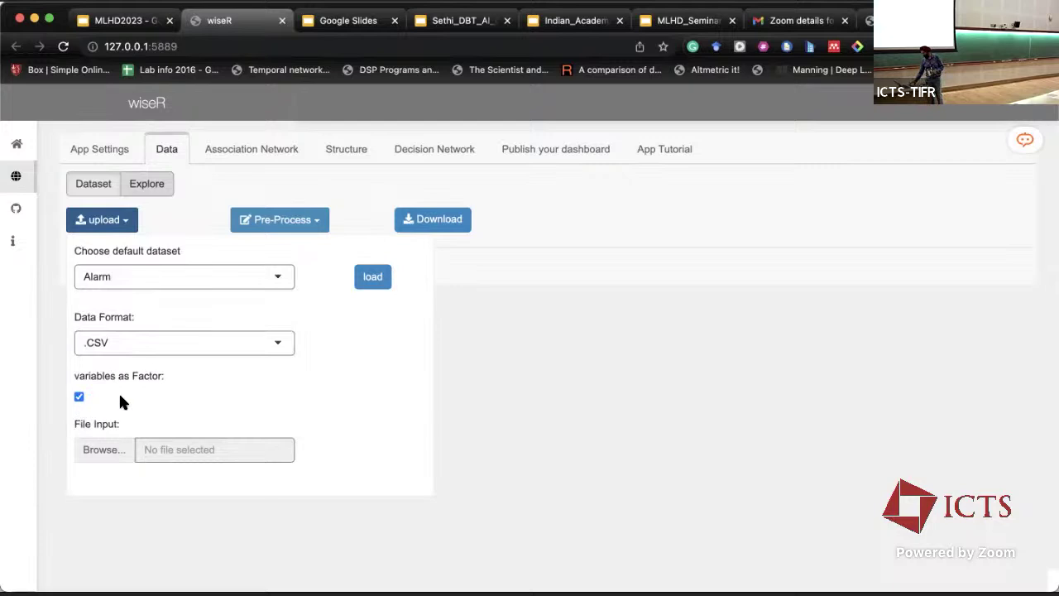
drag(76, 375, 168, 376)
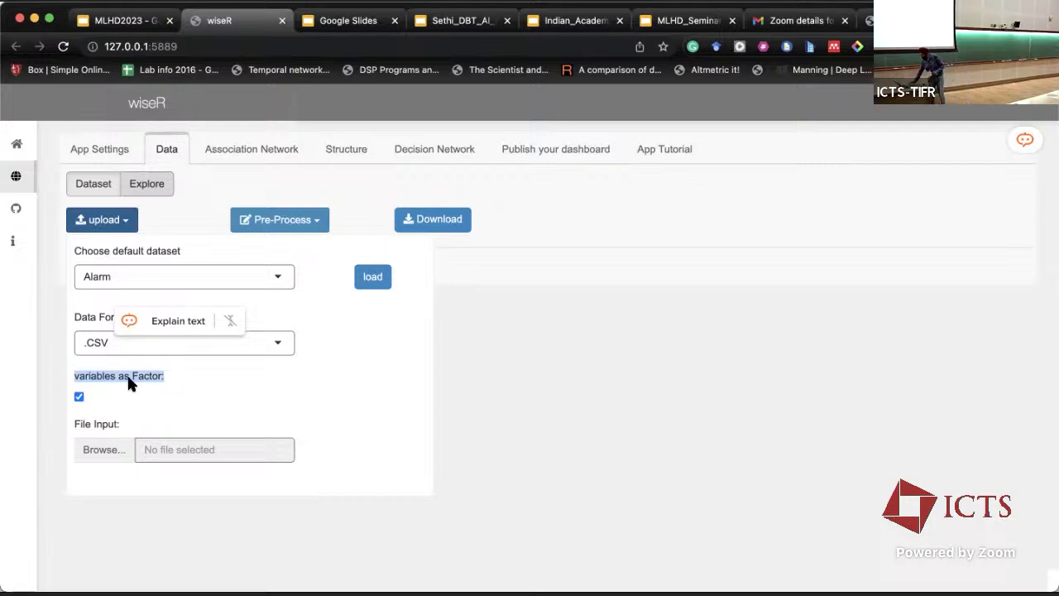
click(207, 366)
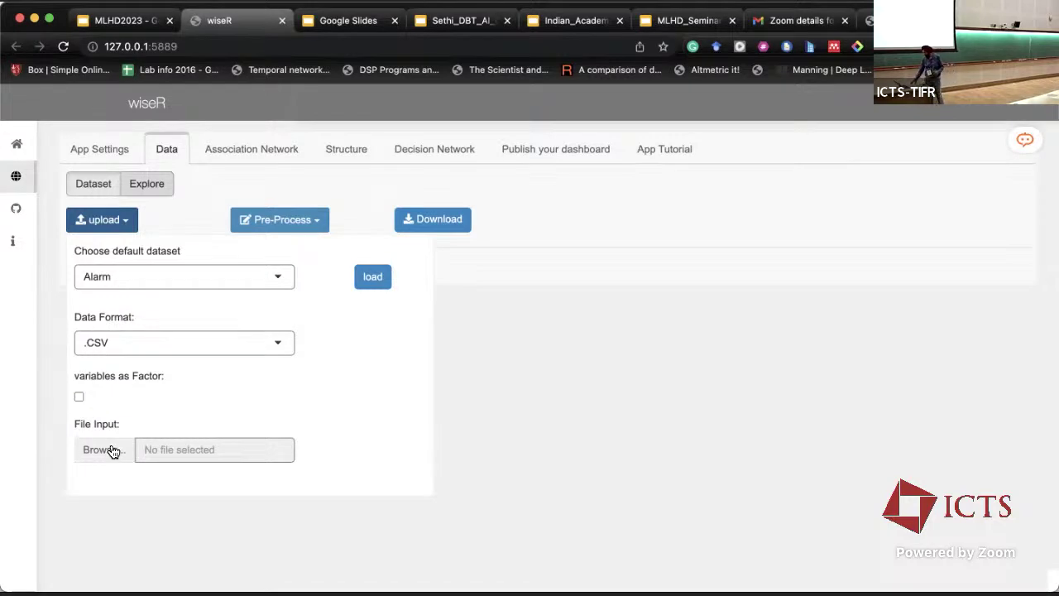
click(369, 278)
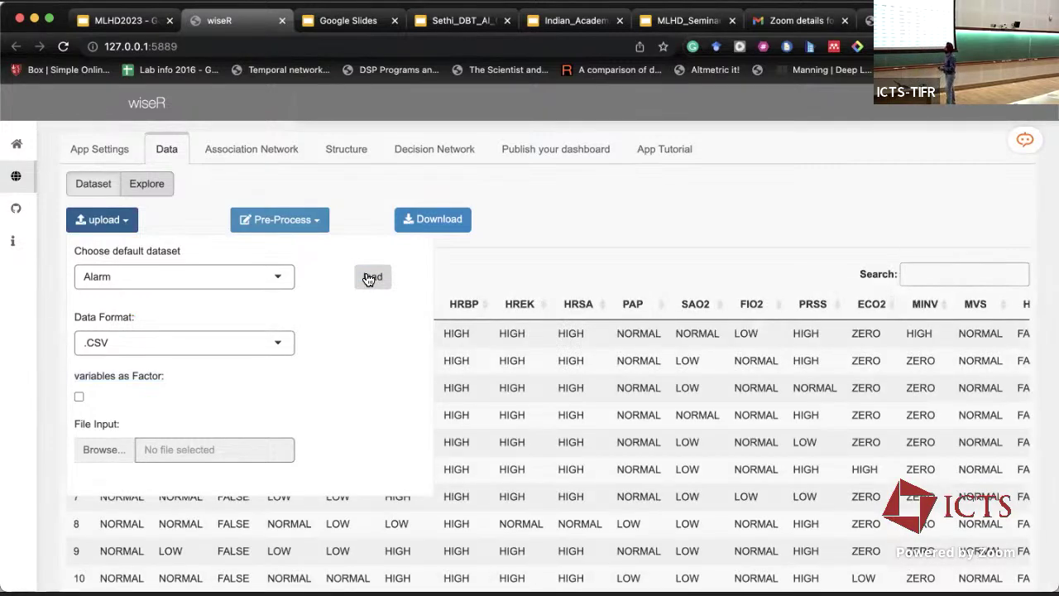
click(614, 198)
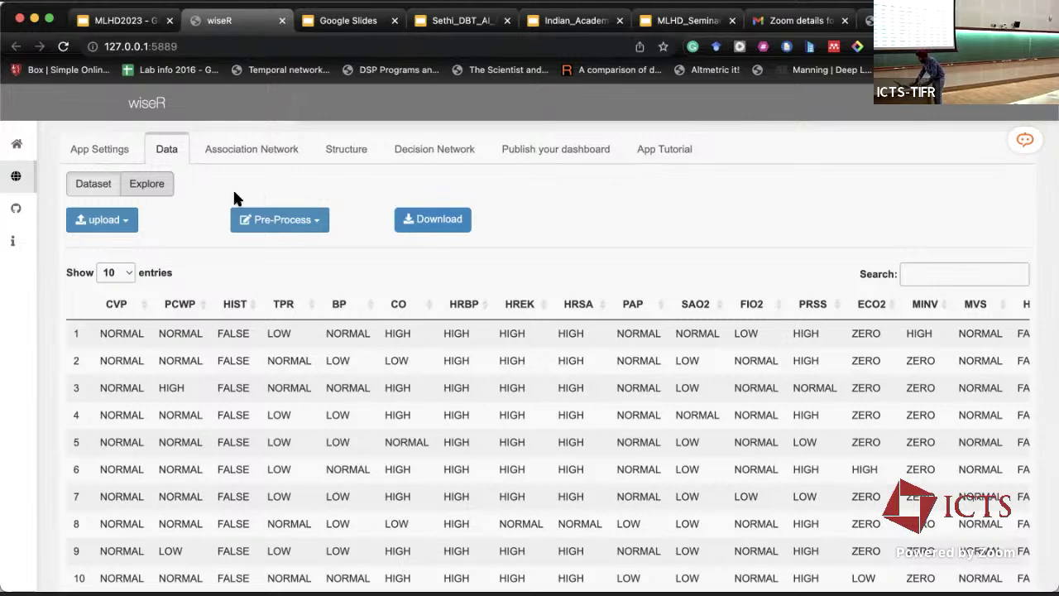
- Show the observed-frequency bar chart for CVP (proportions 0.158, 0.1143, 0.7278)
click(161, 189)
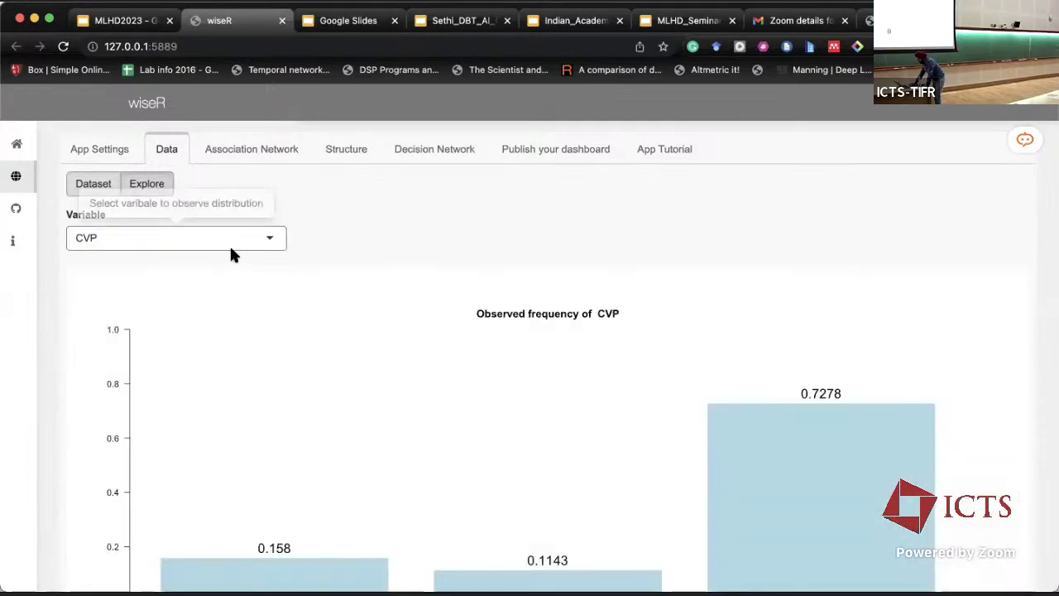
- Plot the frequency distribution of BP instead of CVP, then return to the Alarm data table
scroll(279, 338, down, 1)
scroll(279, 339, down, 1)
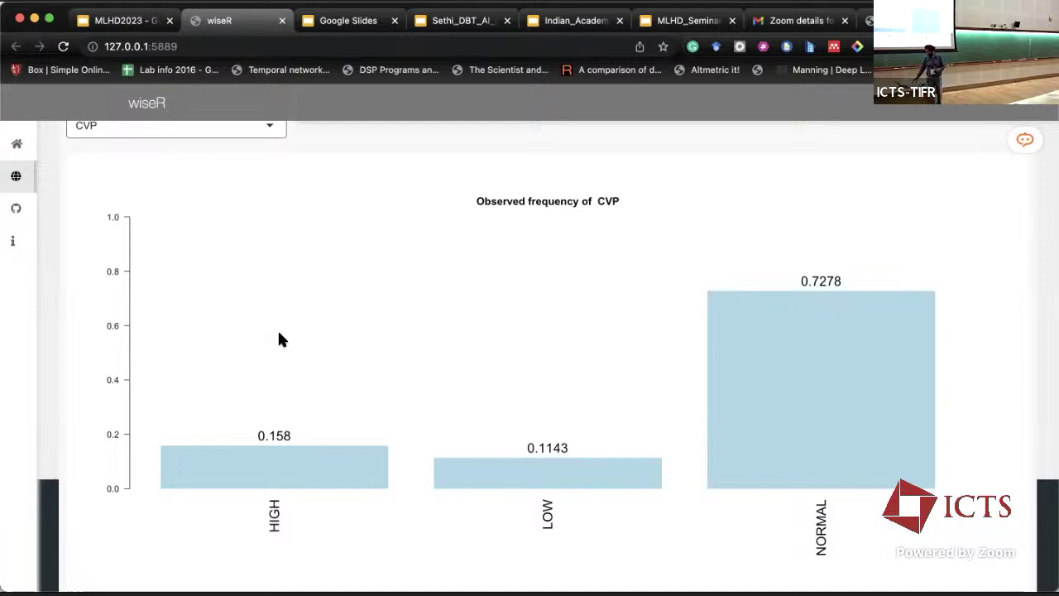
scroll(278, 333, up, 3)
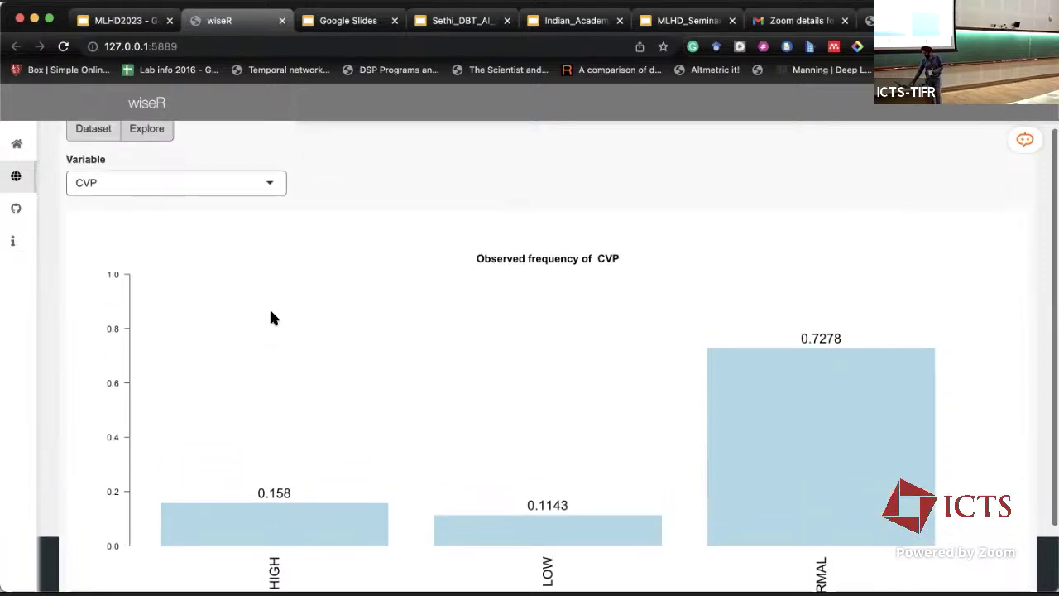
click(234, 192)
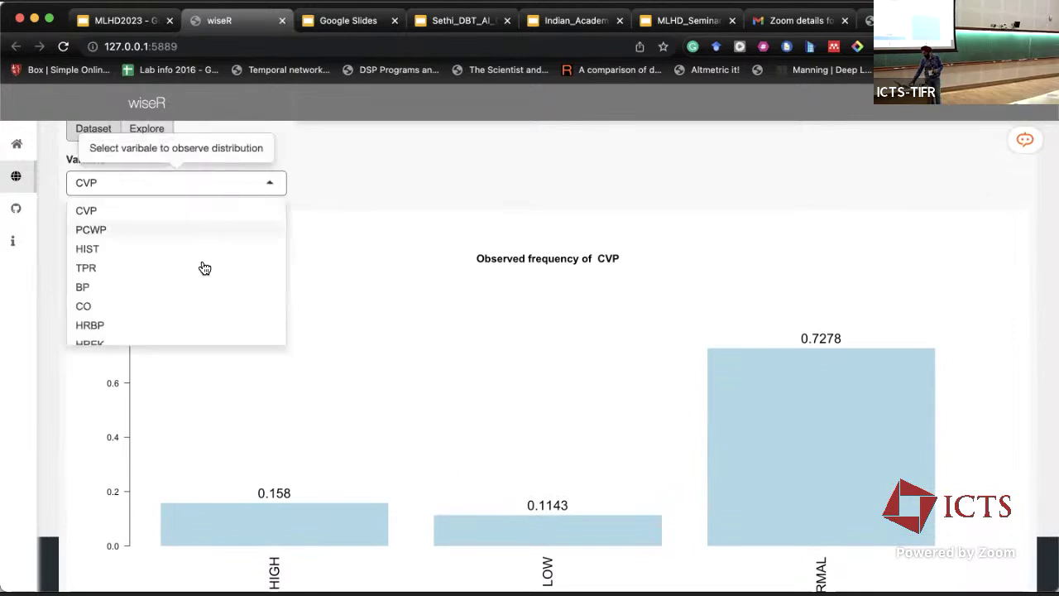
click(182, 286)
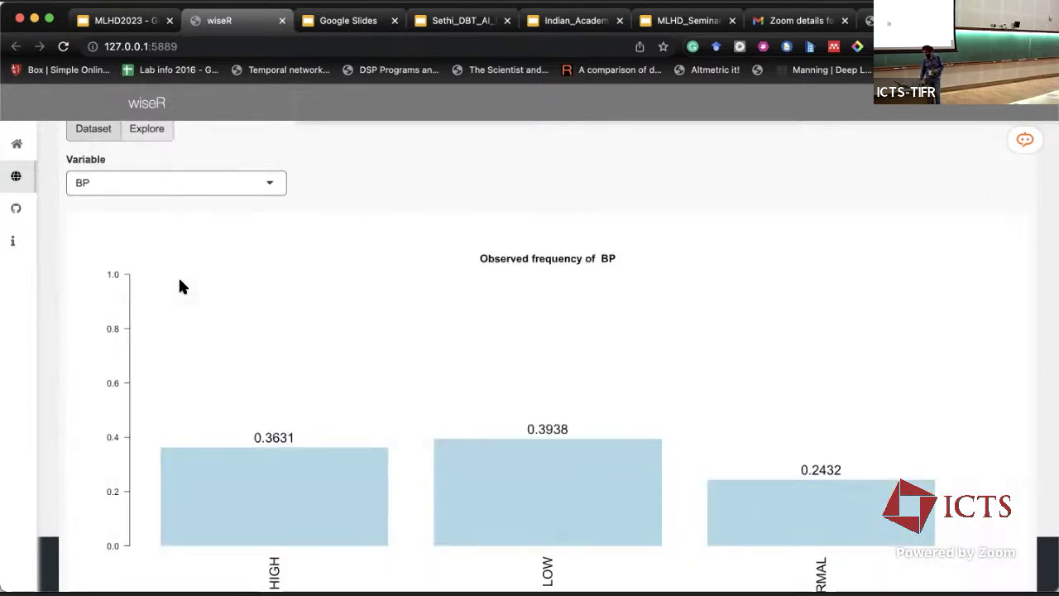
scroll(182, 286, down, 2)
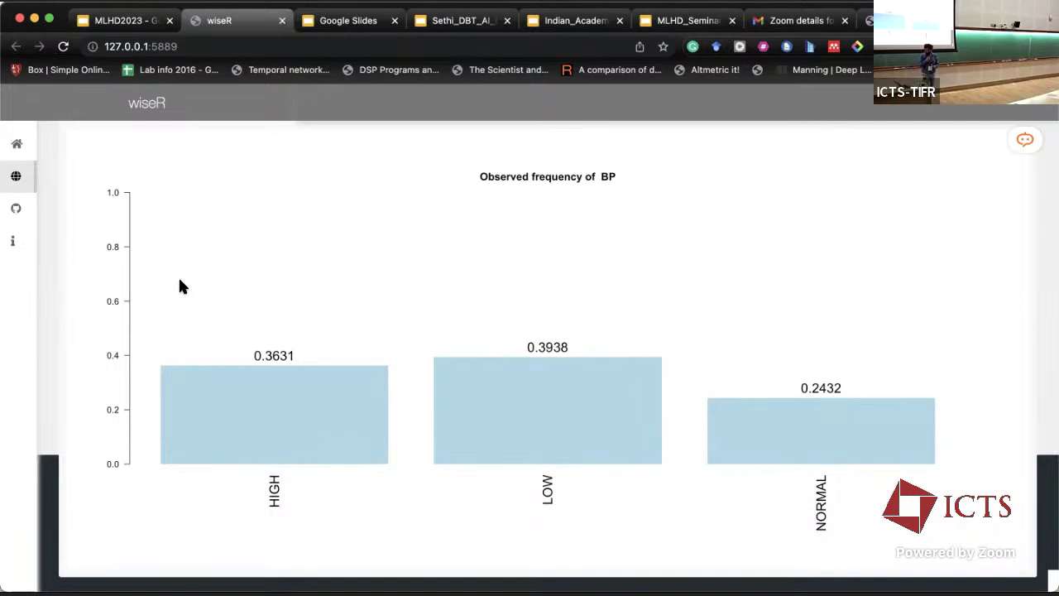
scroll(184, 273, up, 3)
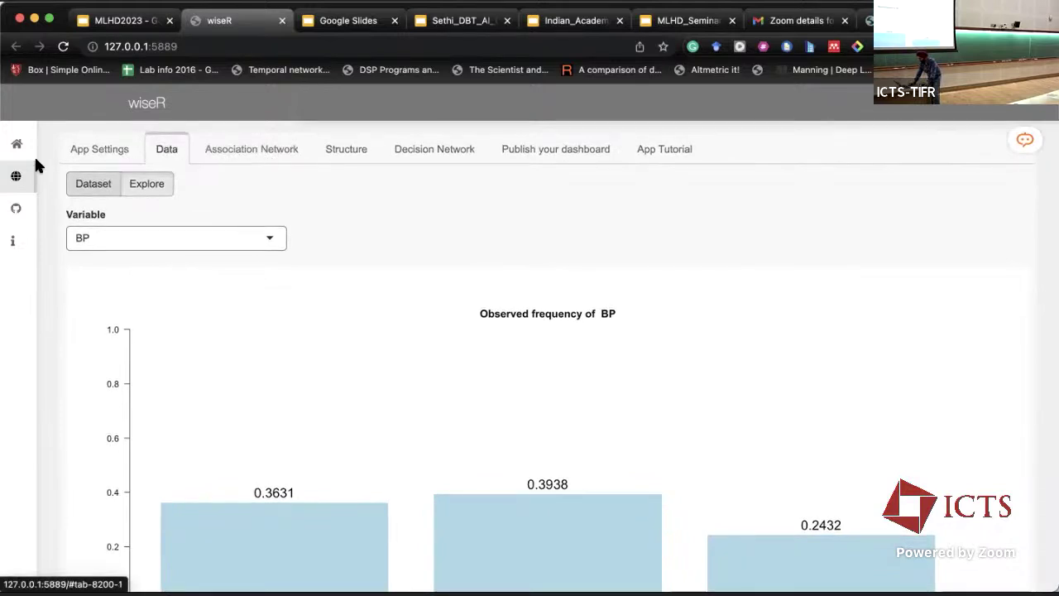
click(94, 189)
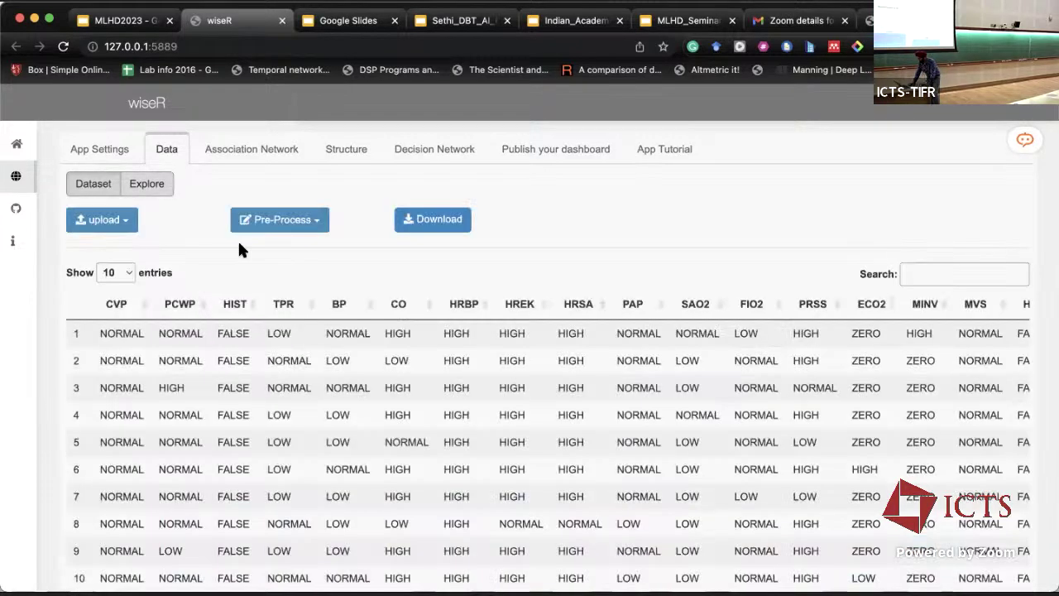
click(282, 222)
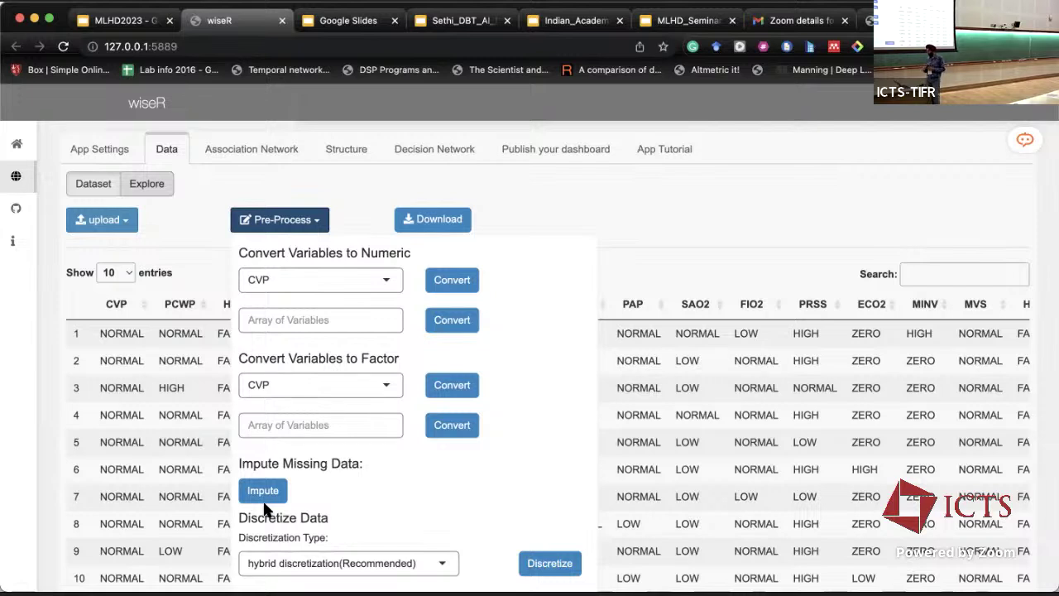
scroll(390, 467, down, 5)
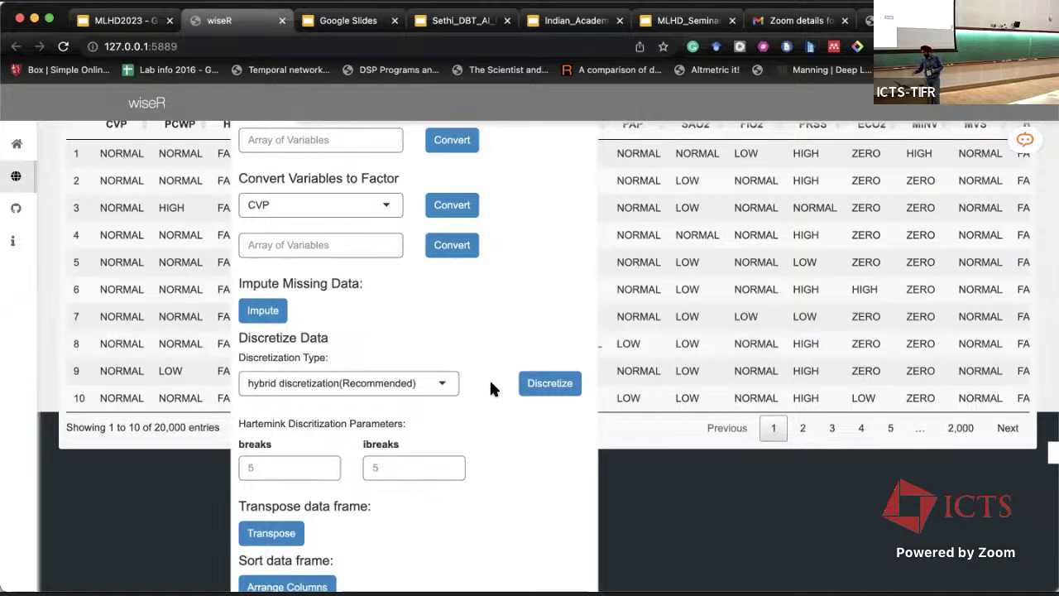
scroll(491, 382, down, 3)
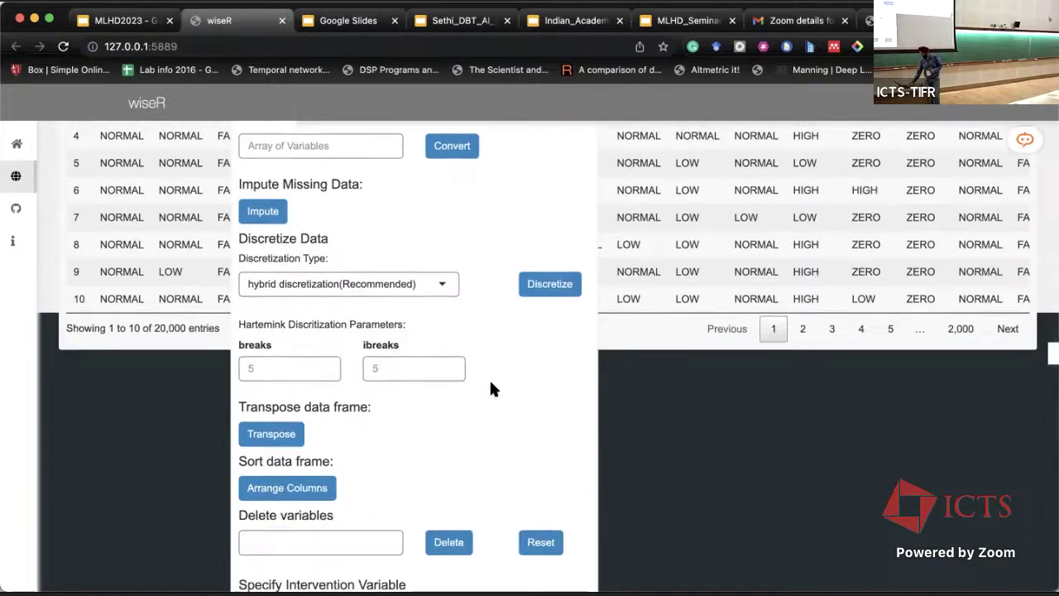
scroll(490, 387, down, 2)
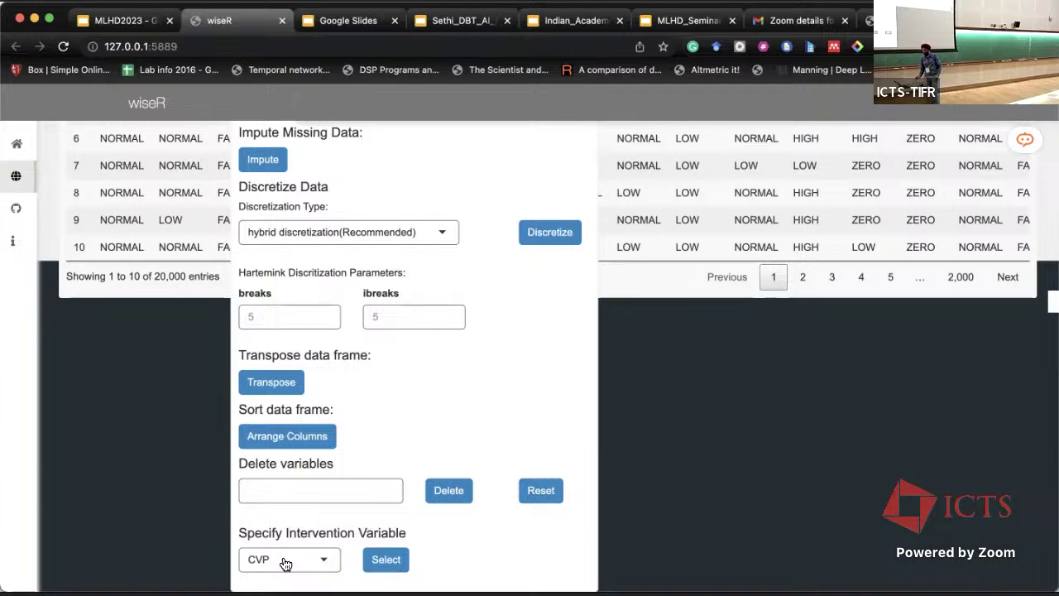
click(83, 479)
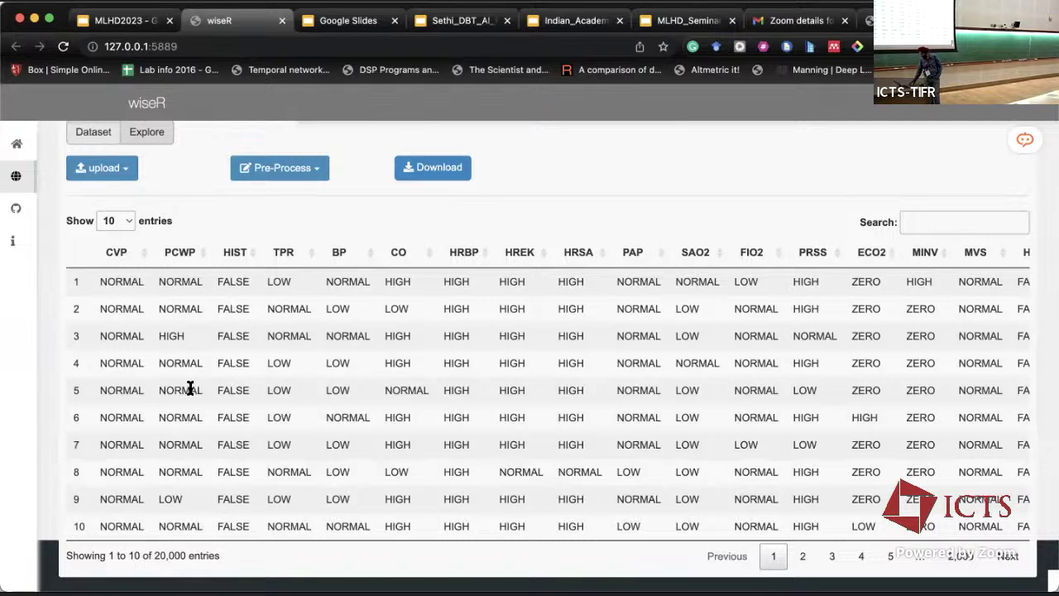
- Switch to the Structure tab to start building the Bayesian network
scroll(190, 388, up, 2)
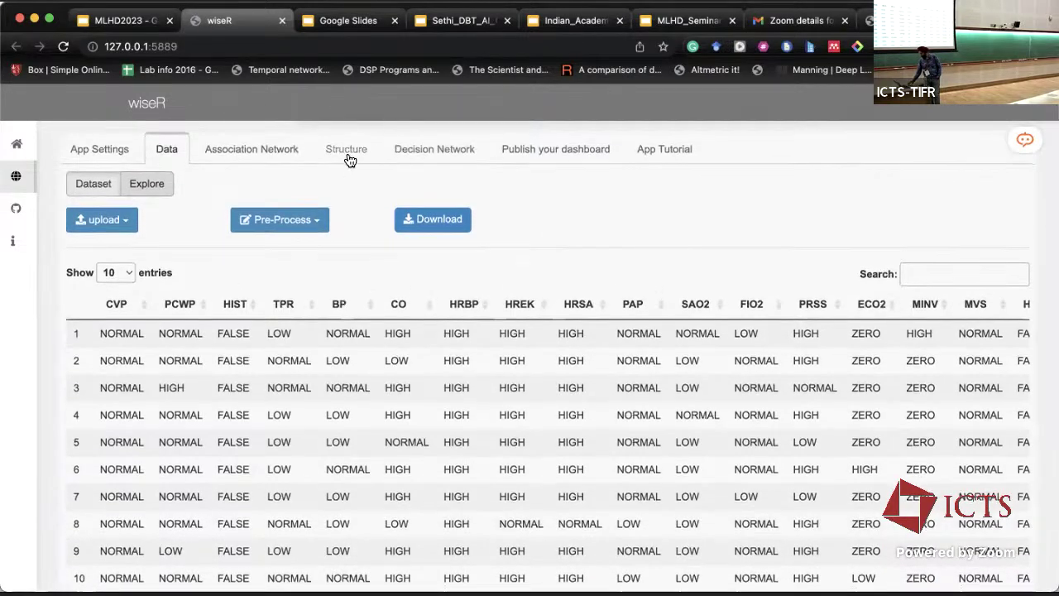
click(346, 154)
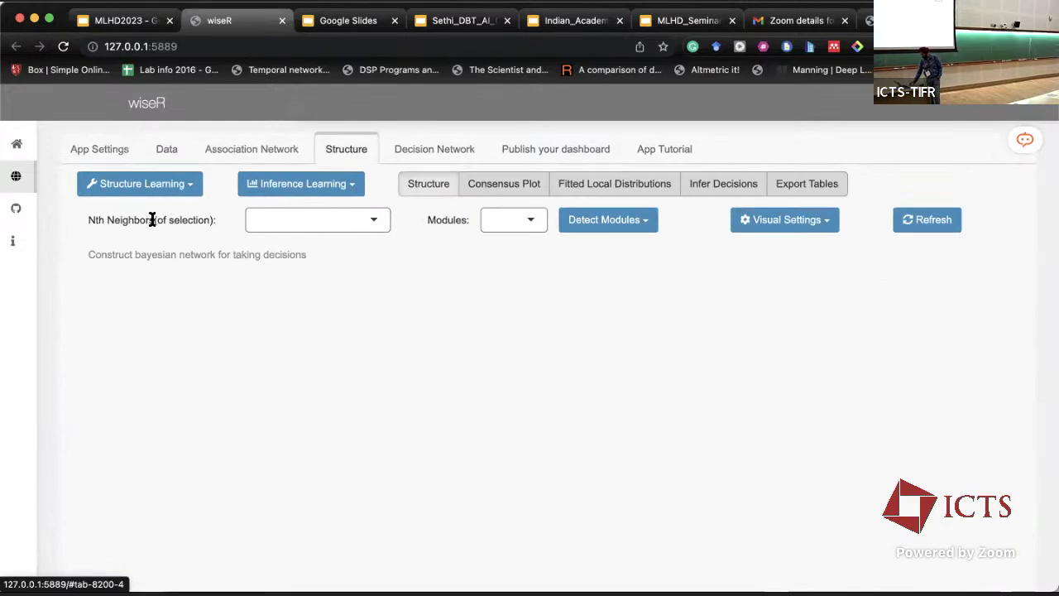
- Expand Structure Learning to show the prior-edges CSV upload and CVP→PCWP edge entry
click(182, 190)
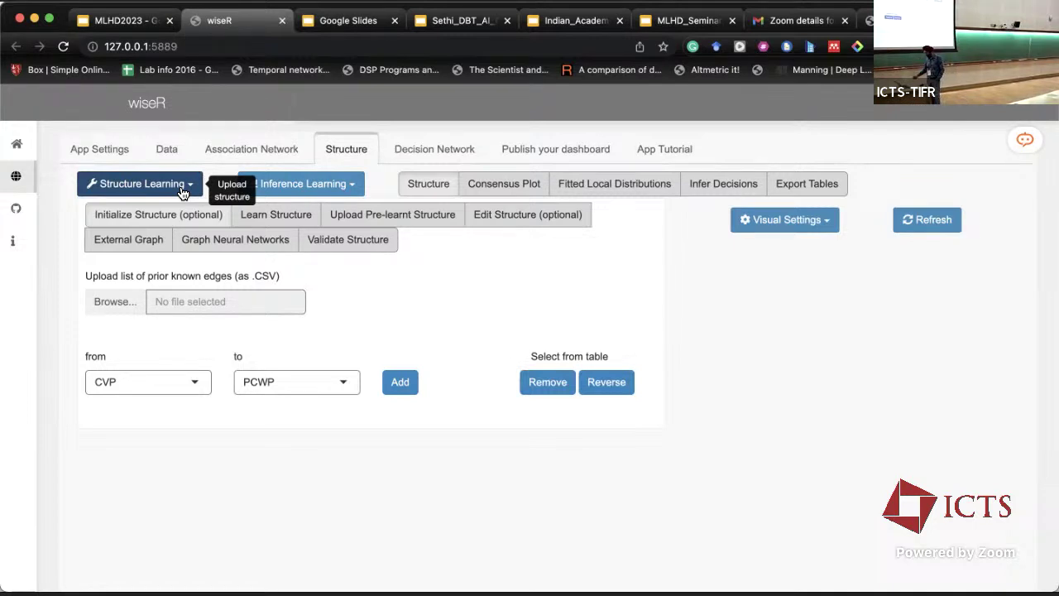
- Show the Learn Structure settings: Hill Climbing, Bayesian Information Criterion, imaginary sample size 7
click(273, 211)
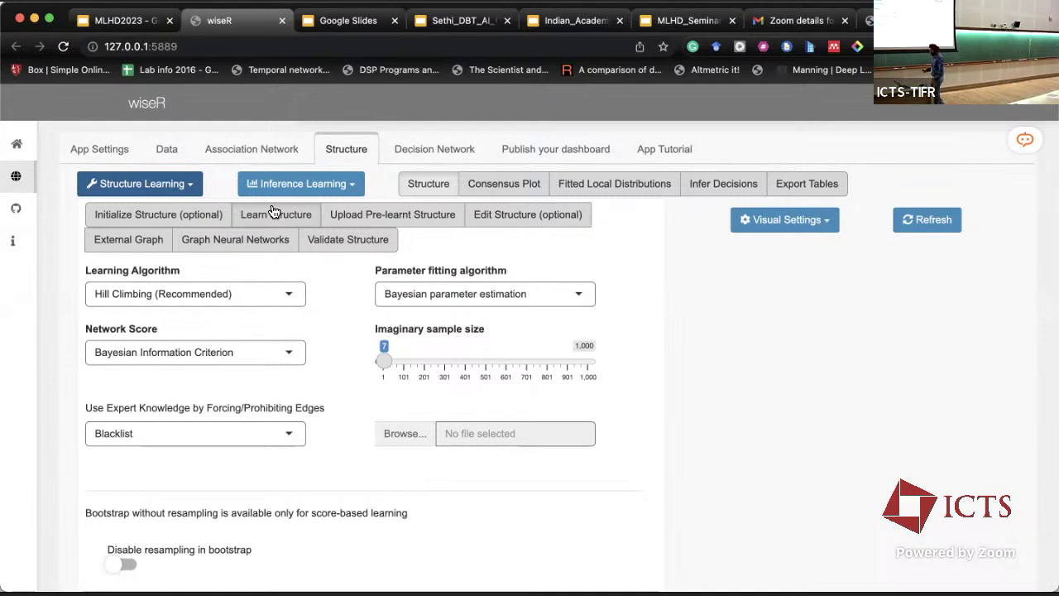
click(190, 293)
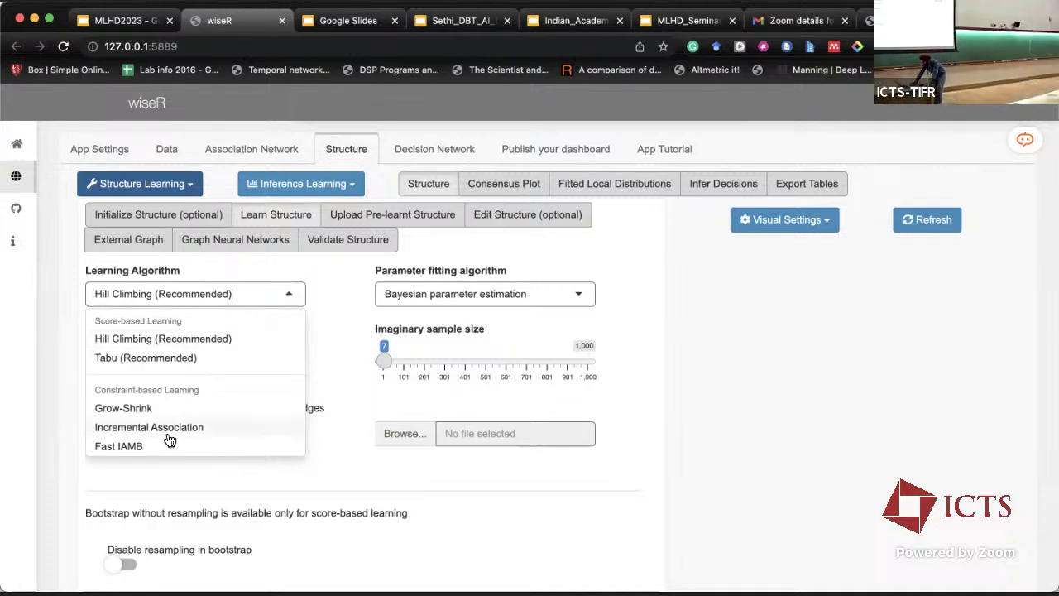
click(328, 449)
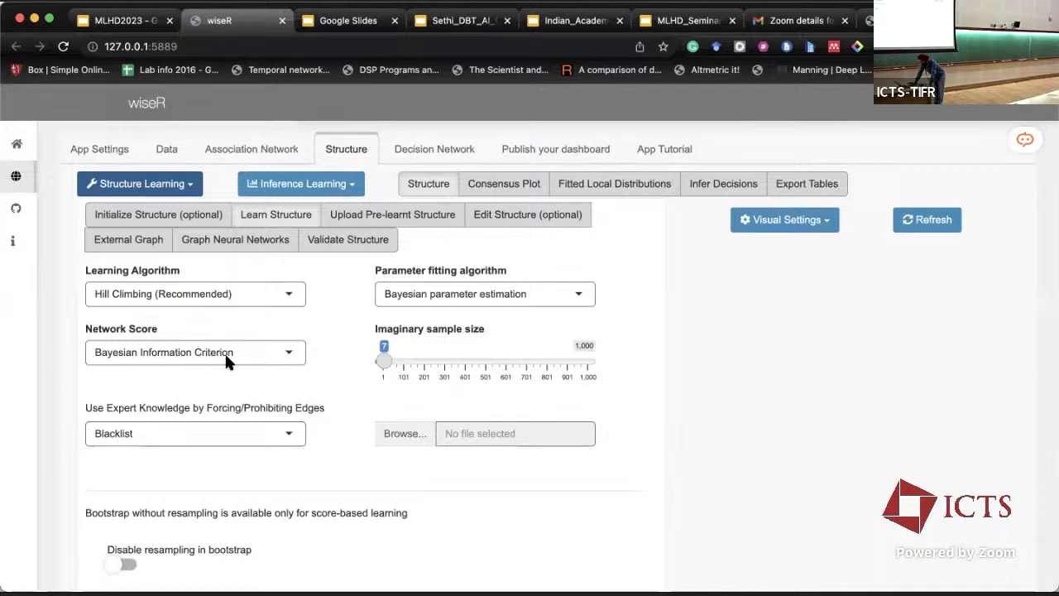
scroll(260, 377, down, 5)
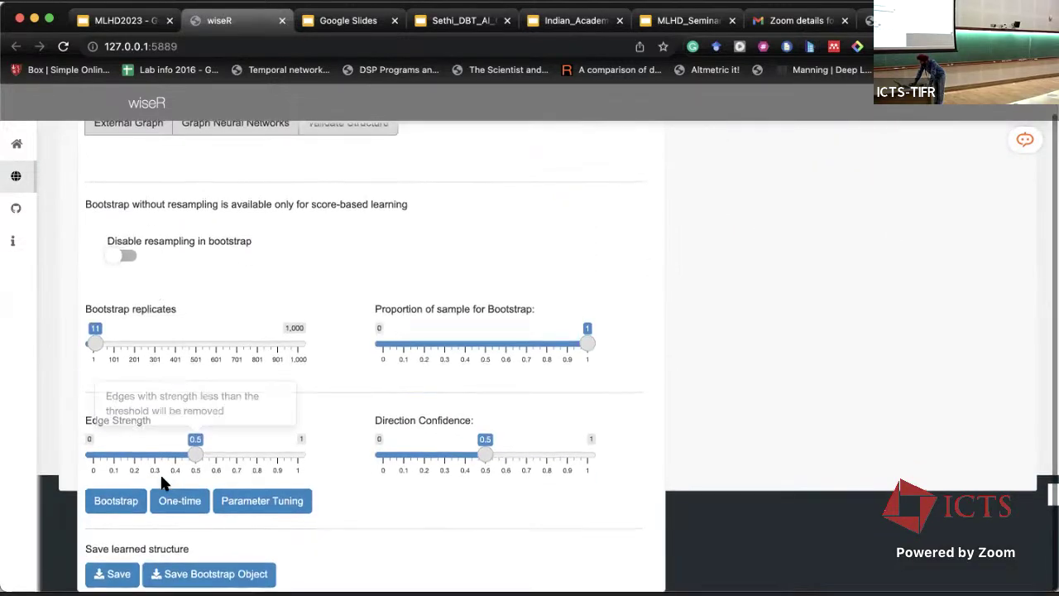
- Run one-time structure learning on the Alarm data and acknowledge the completion message
click(166, 500)
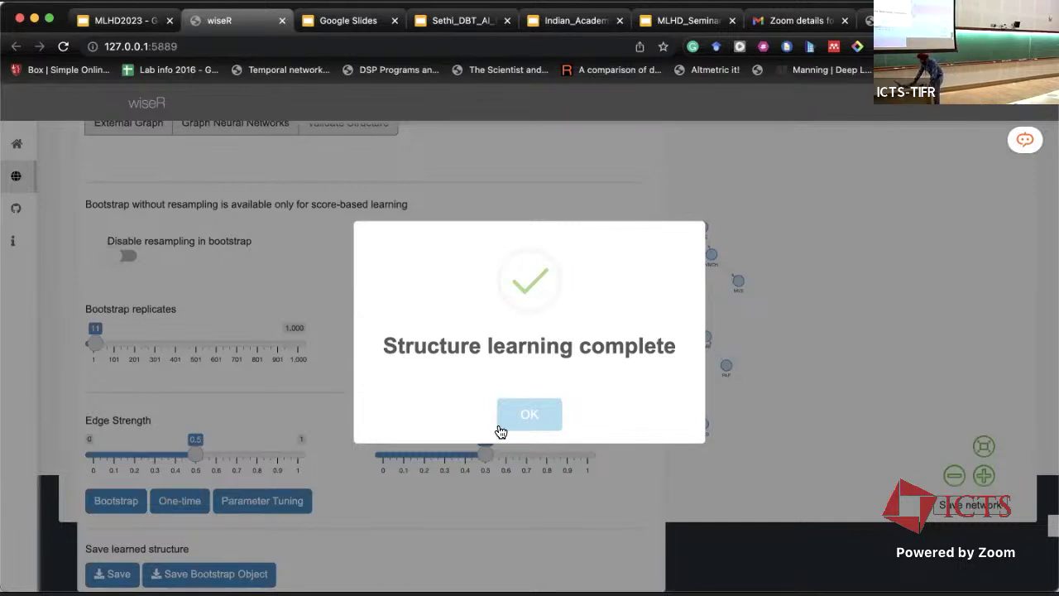
click(526, 415)
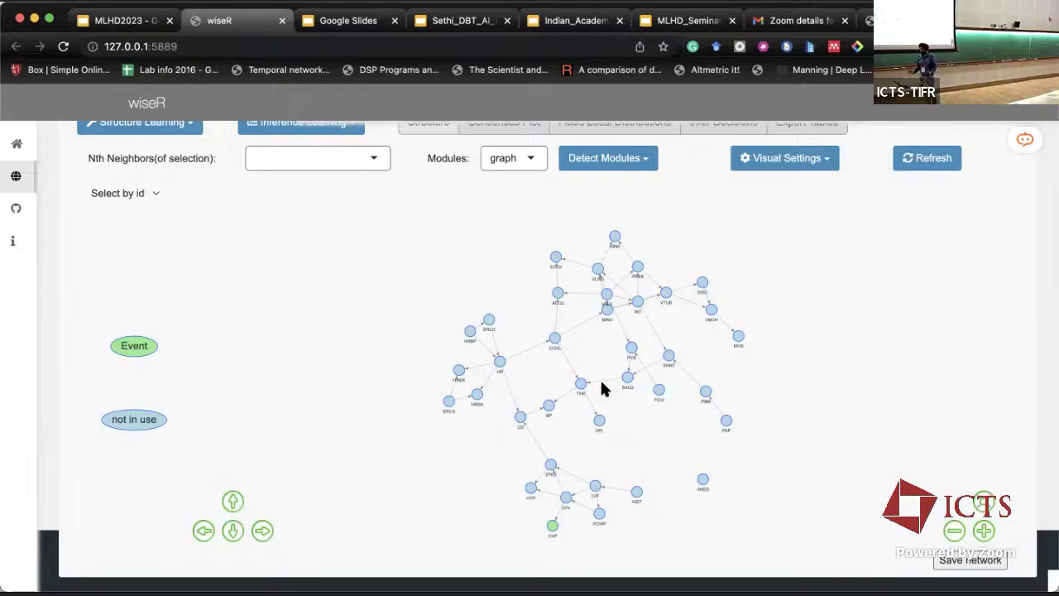
- Highlight node BP in the learned network along with its neighbours CO and TPR
scroll(614, 378, up, 5)
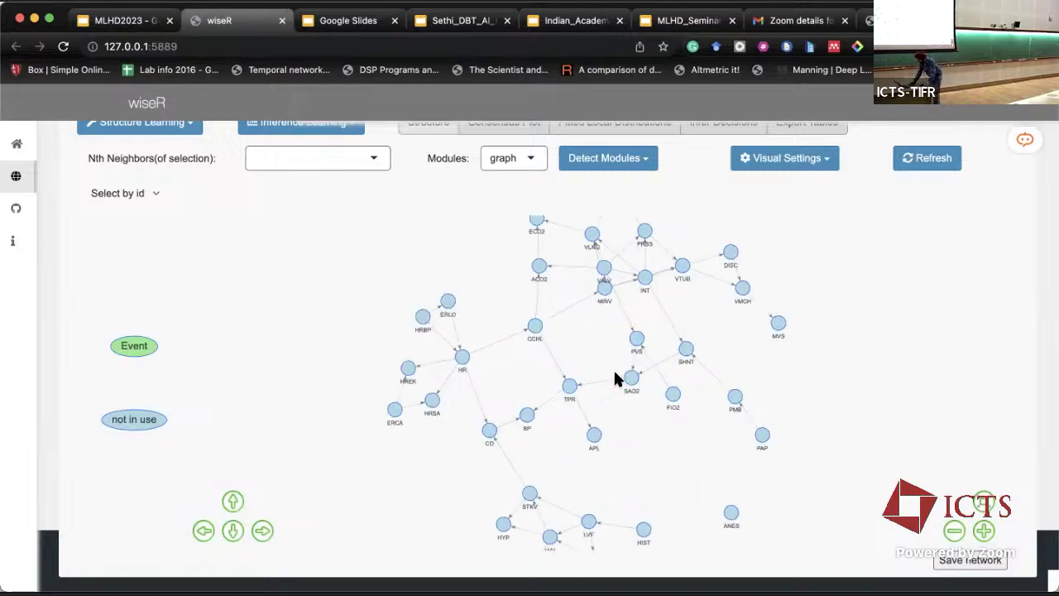
scroll(603, 467, down, 5)
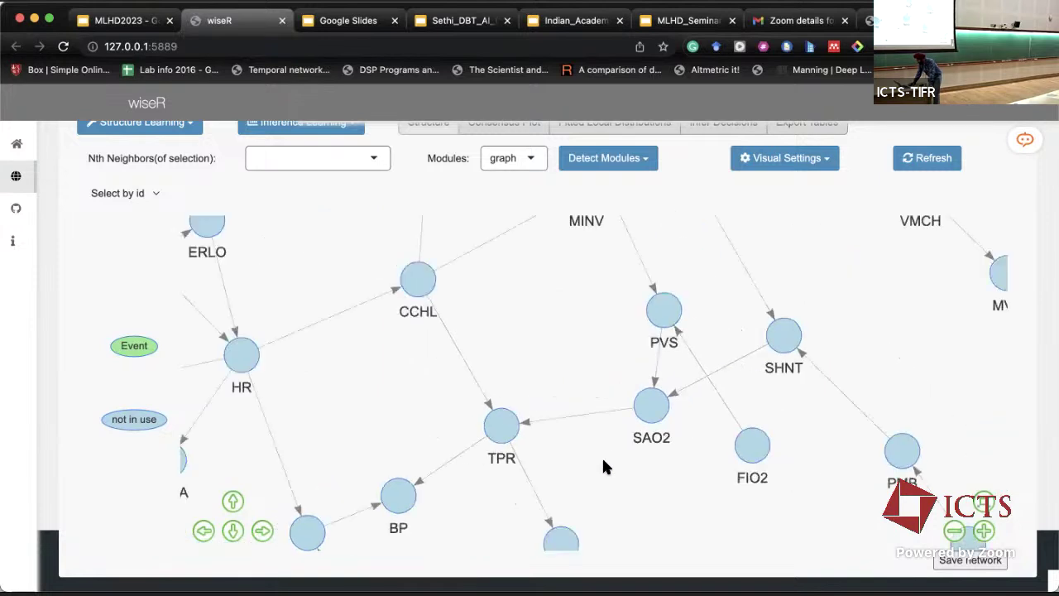
drag(492, 526, 626, 398)
click(565, 309)
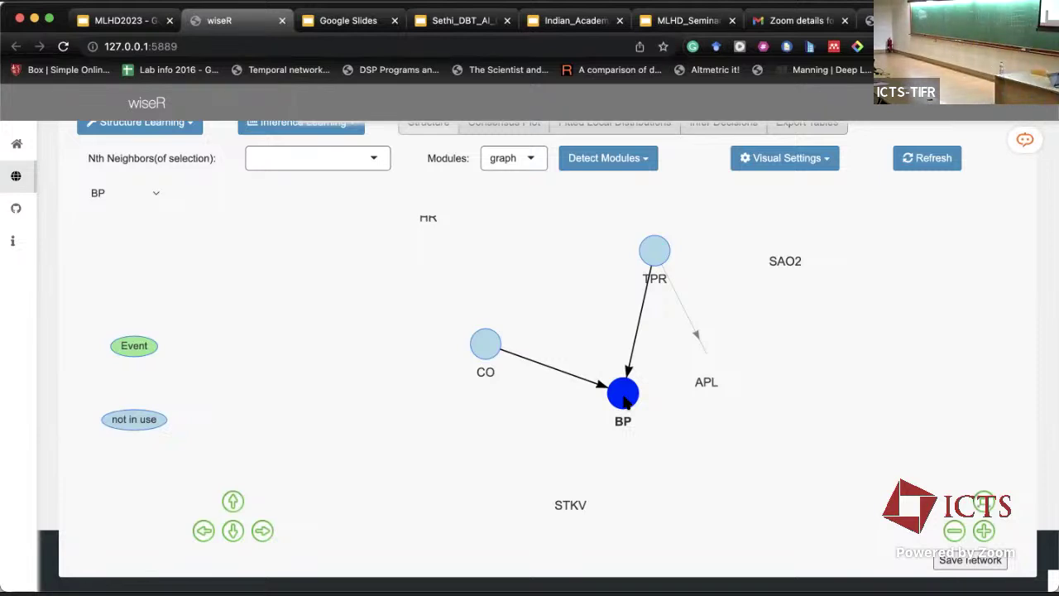
- Deselect BP so all nodes and edges of the network display equally again
click(674, 430)
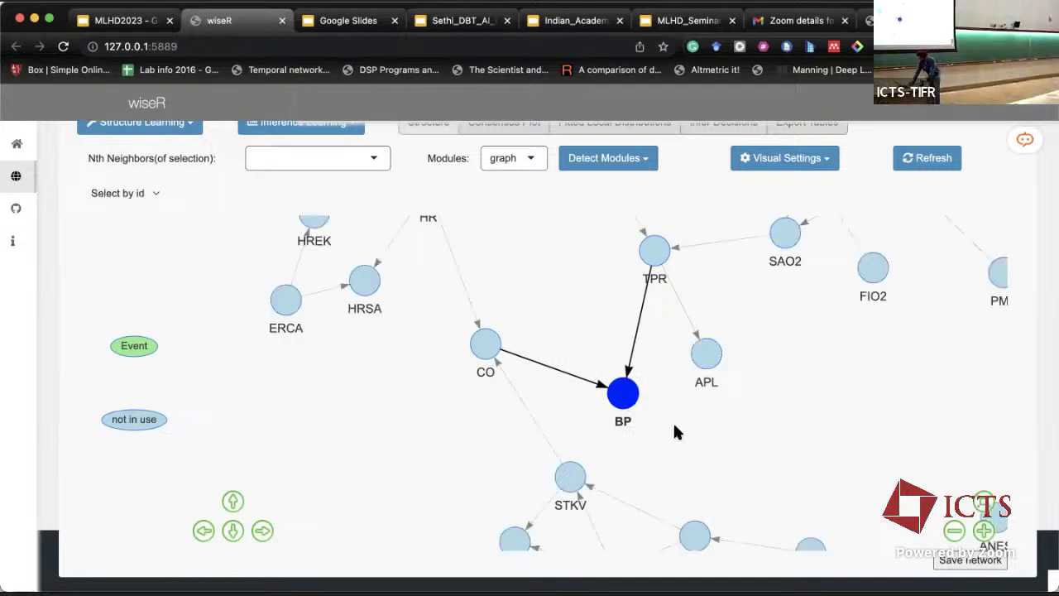
click(674, 430)
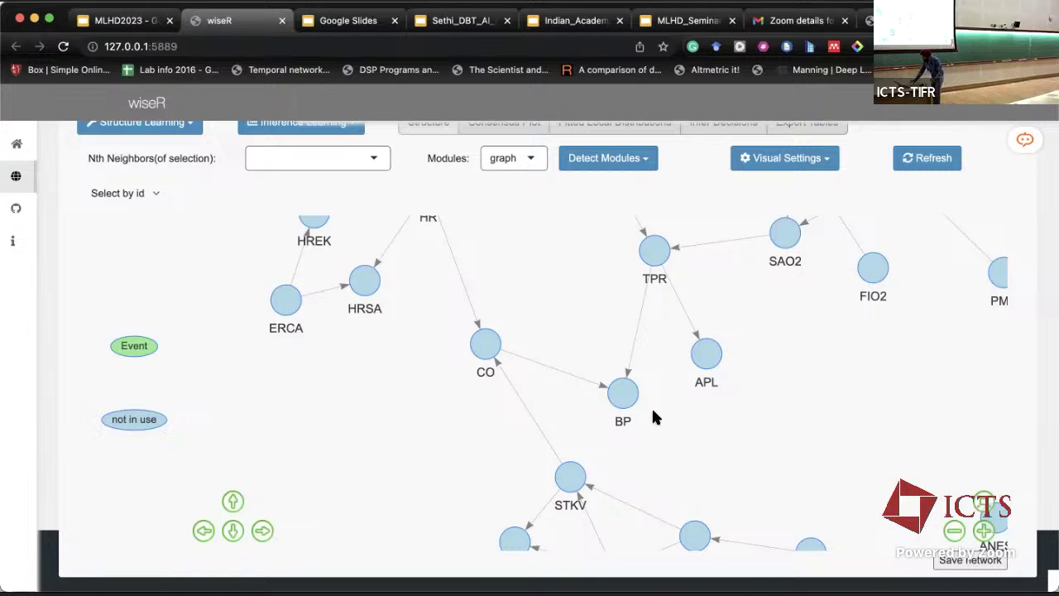
- Reopen Structure Learning settings over the network, showing Hill Climbing and 11 bootstrap replicates
scroll(230, 284, up, 2)
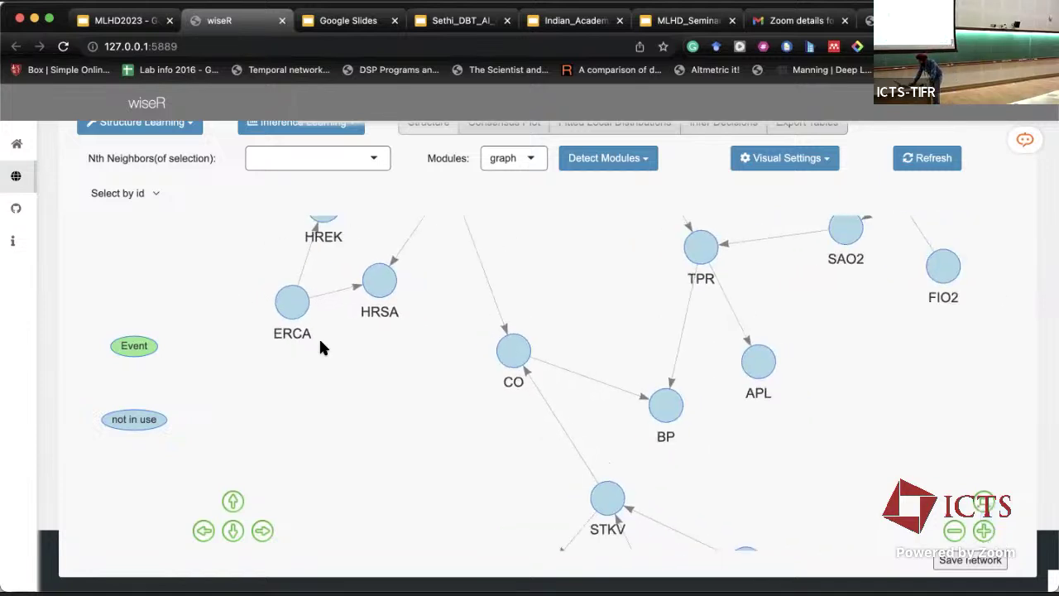
scroll(364, 377, down, 1)
scroll(484, 372, down, 5)
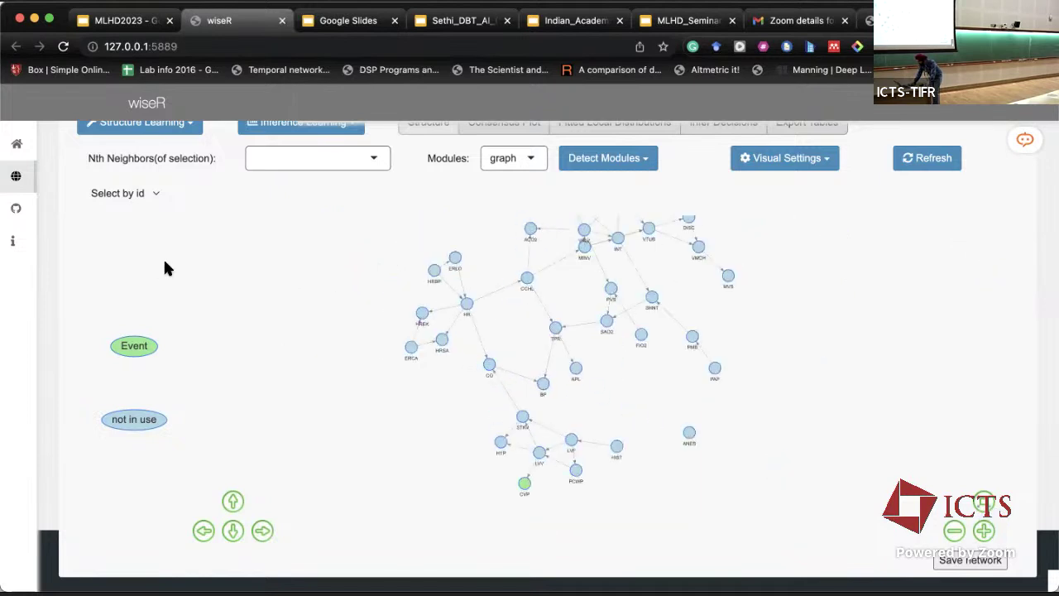
scroll(158, 268, up, 1)
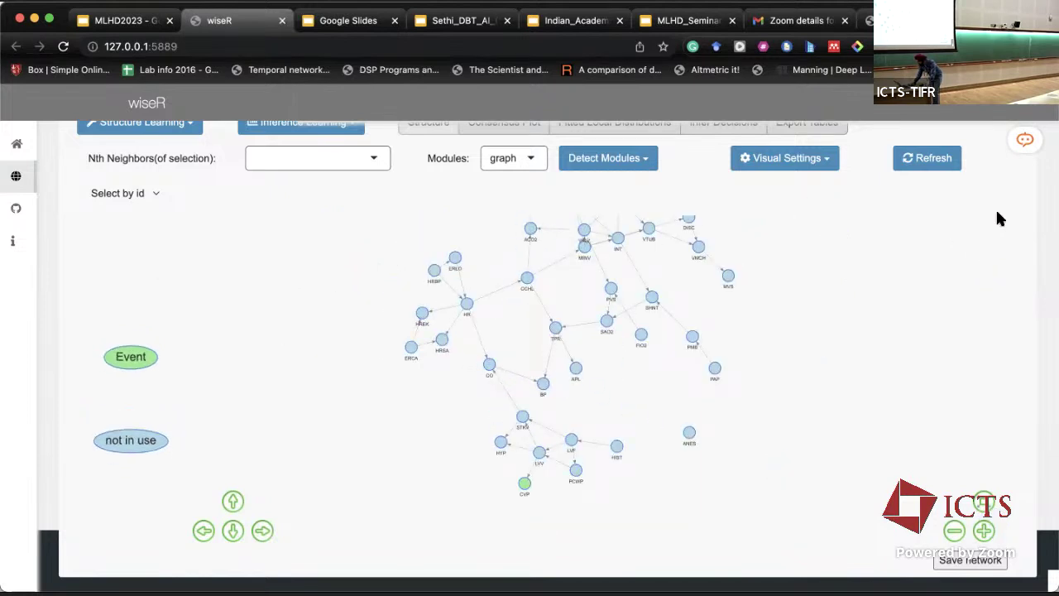
scroll(998, 217, up, 2)
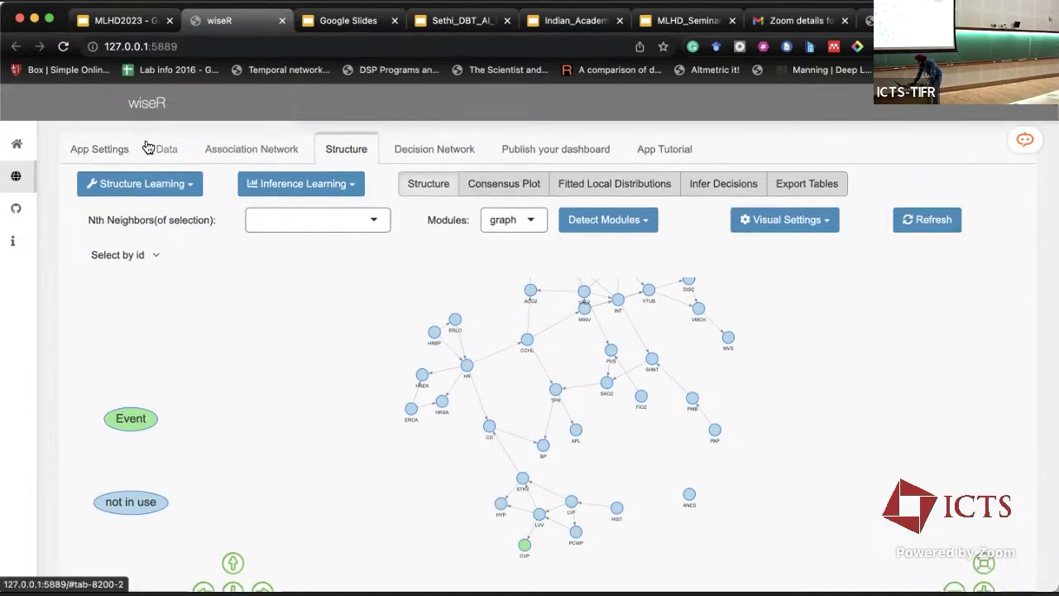
click(196, 183)
scroll(261, 324, down, 2)
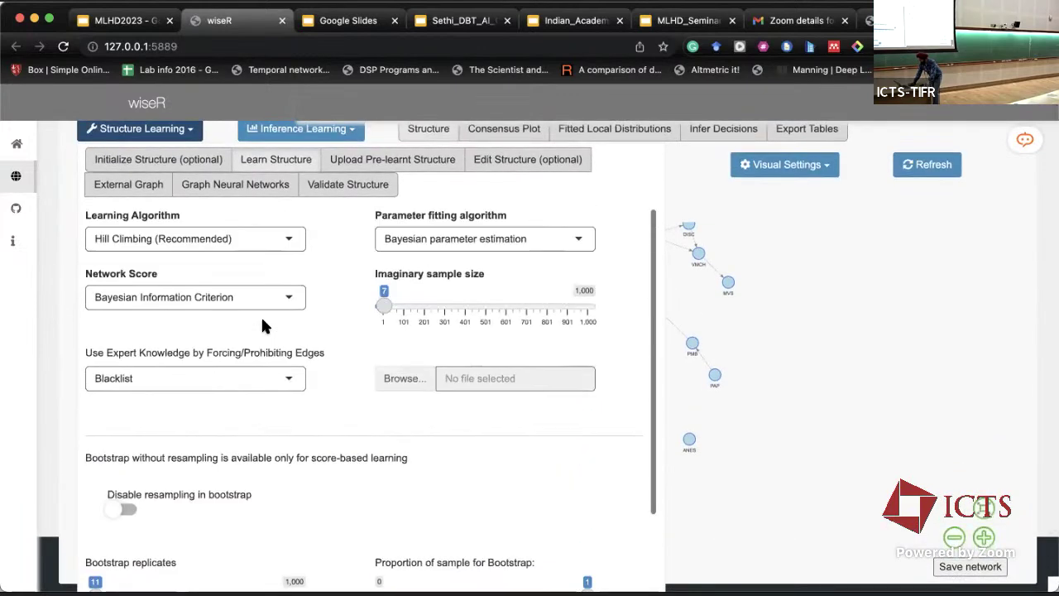
scroll(229, 300, up, 1)
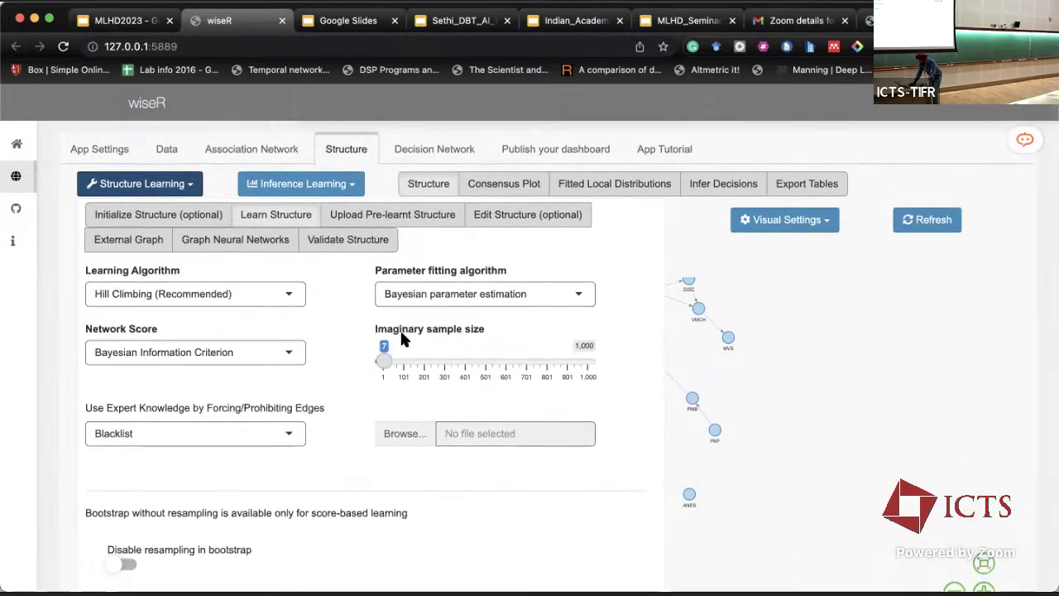
click(225, 355)
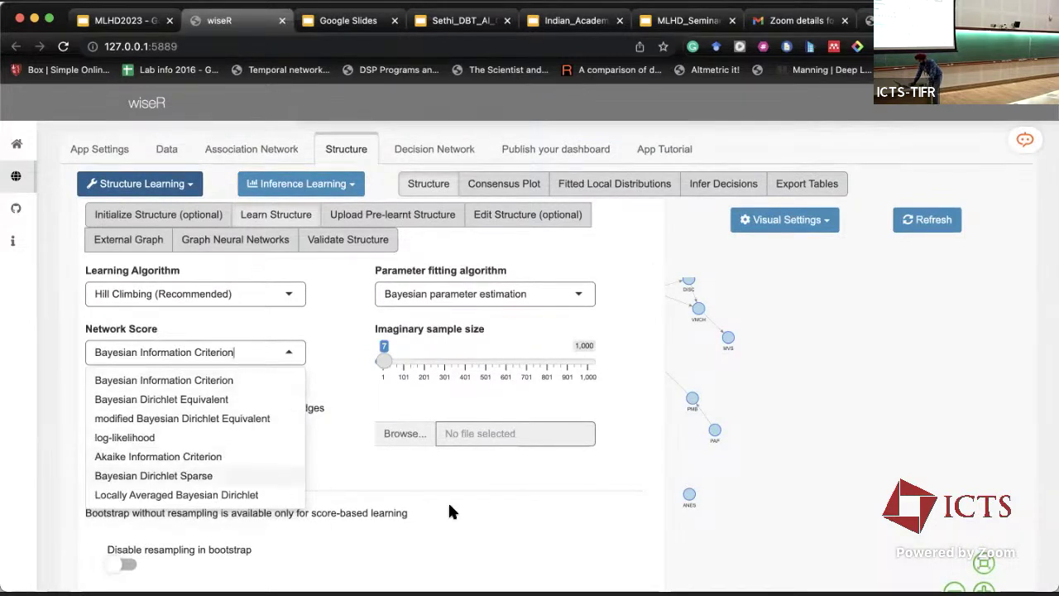
click(502, 516)
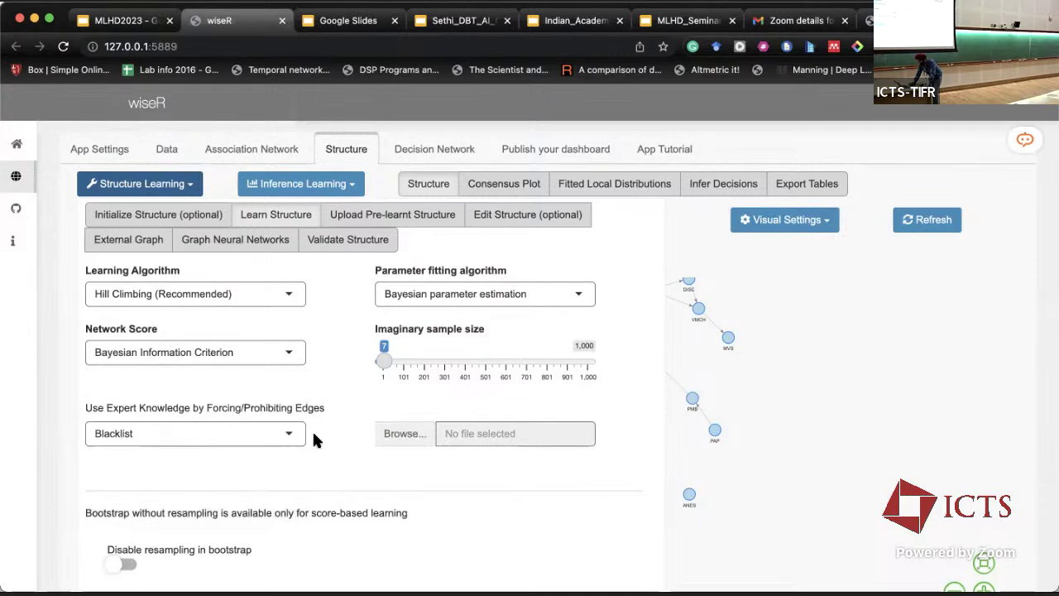
scroll(248, 439, down, 3)
scroll(246, 442, down, 1)
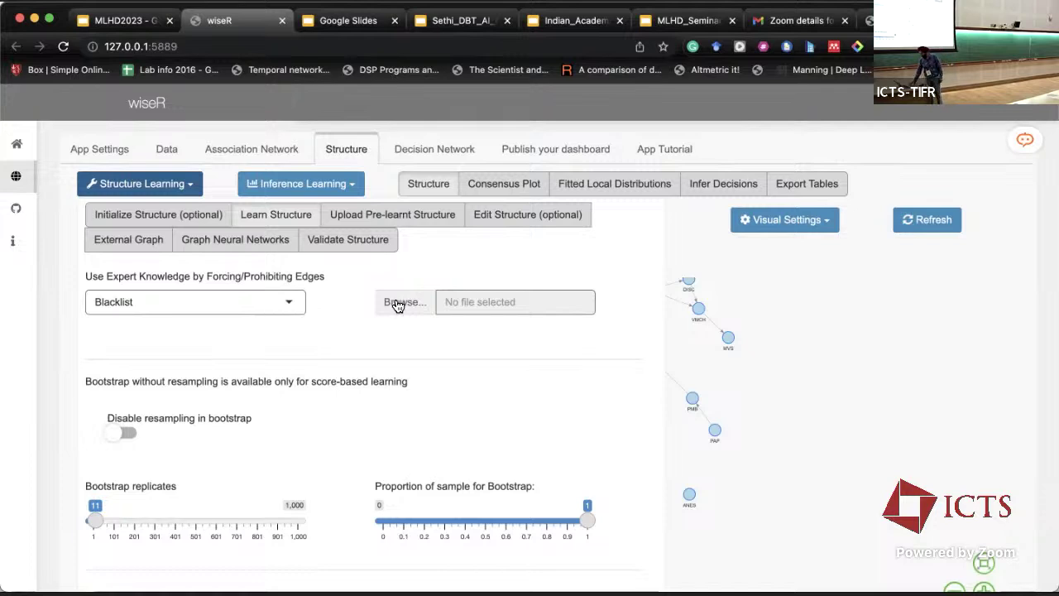
click(237, 306)
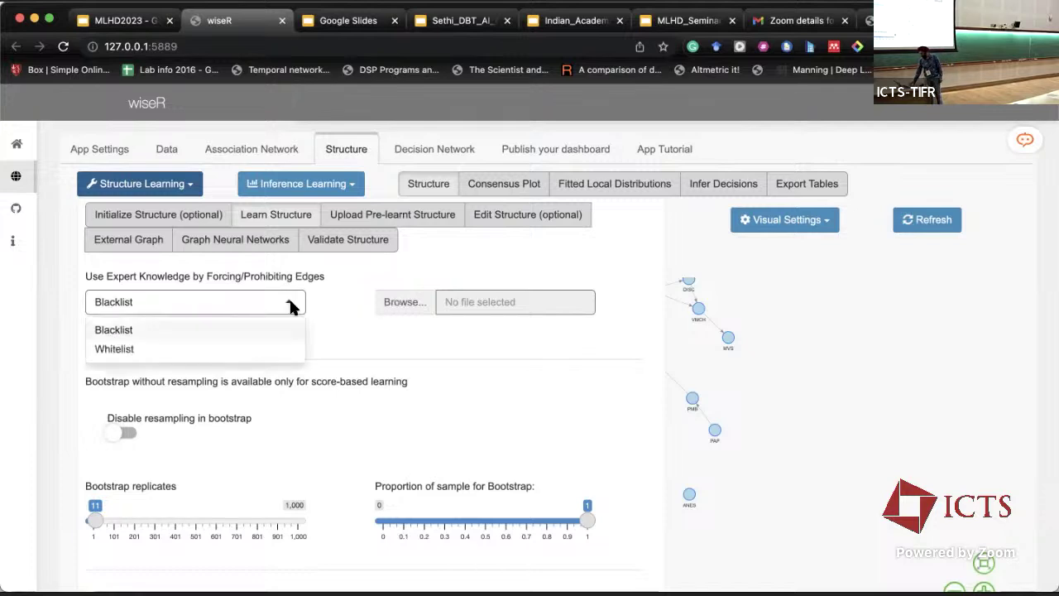
click(338, 300)
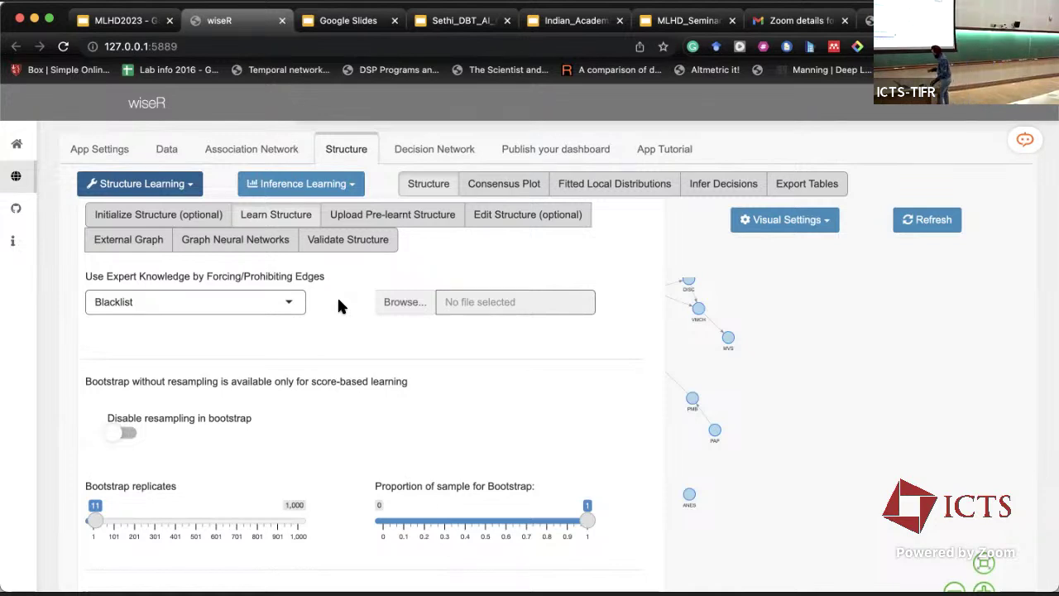
scroll(119, 450, down, 2)
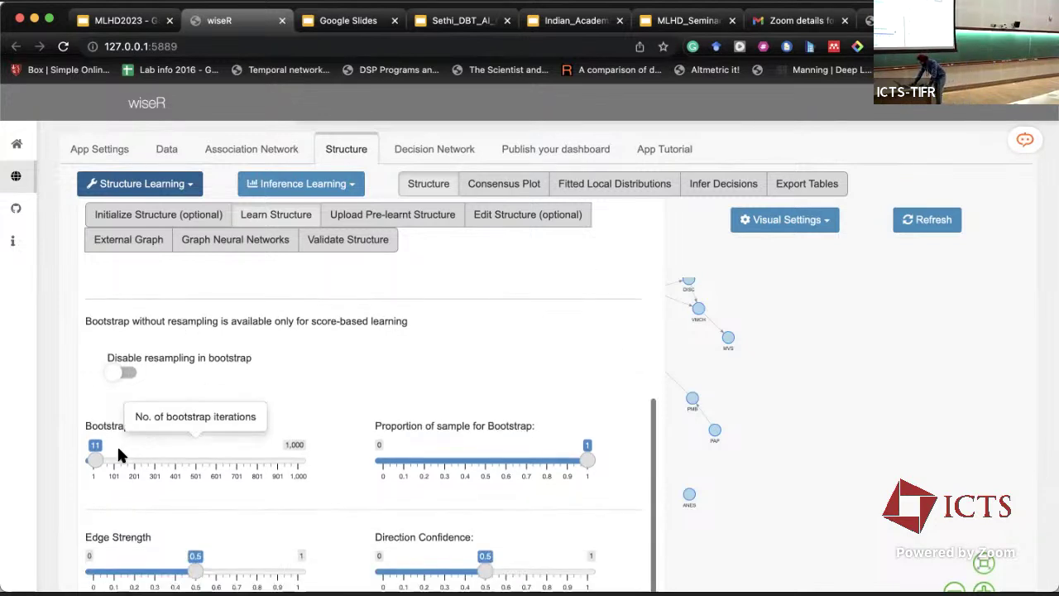
- Raise the Edge Strength and Direction Confidence thresholds from 0.5 to 0.51
scroll(118, 449, down, 1)
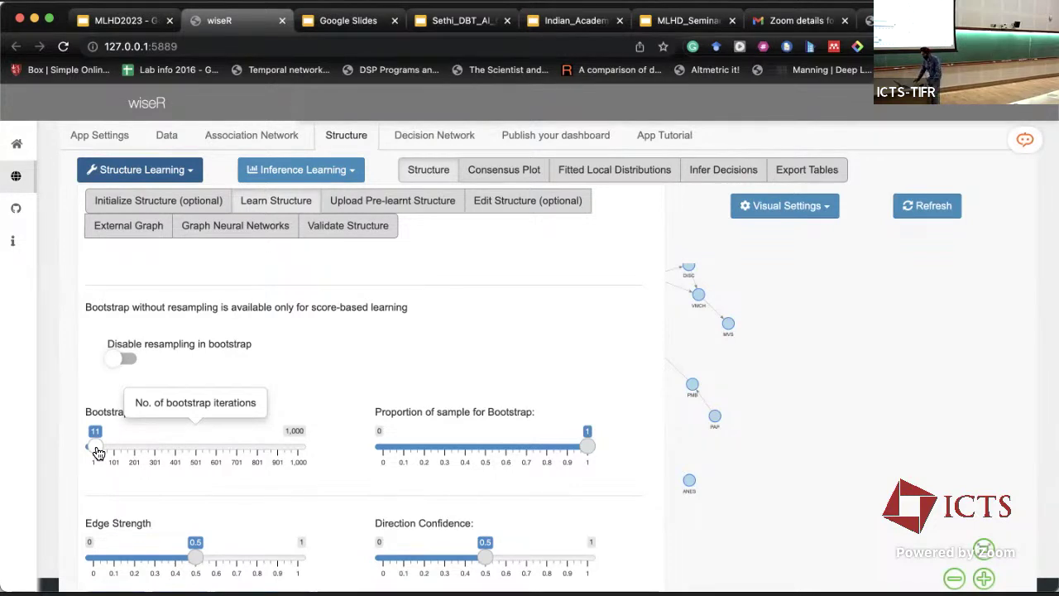
click(196, 569)
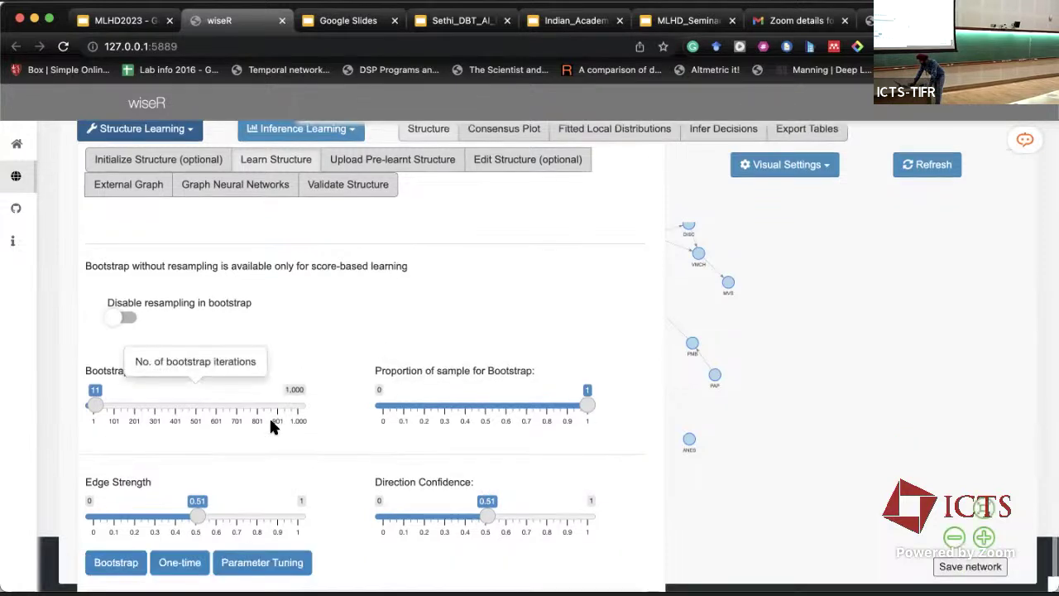
scroll(113, 509, down, 2)
- Run bootstrap structure learning and dismiss the 'Structure learning complete' message to show the new graph
click(111, 535)
scroll(111, 534, down, 1)
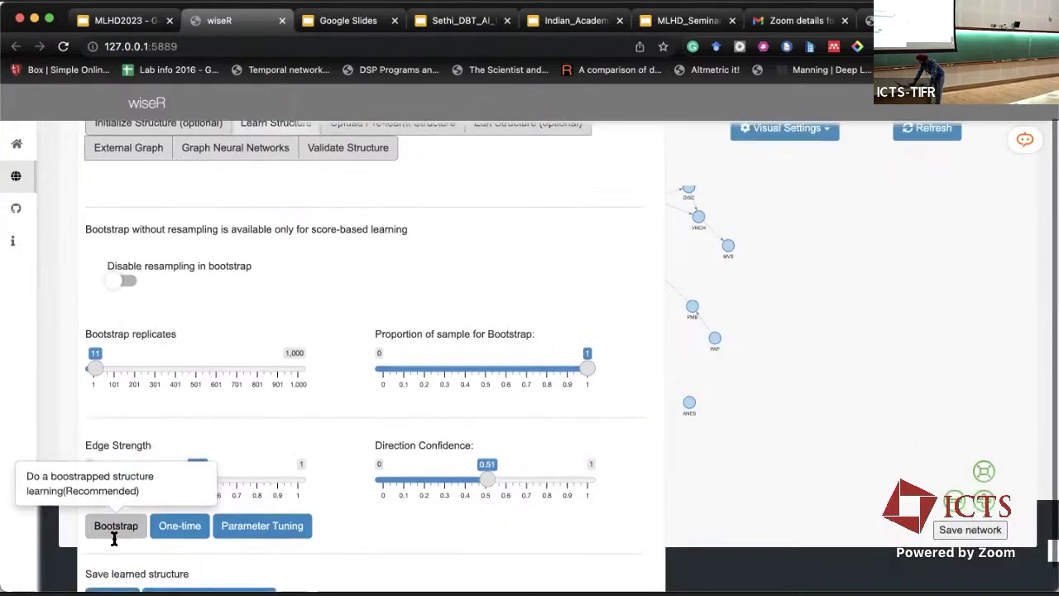
click(116, 502)
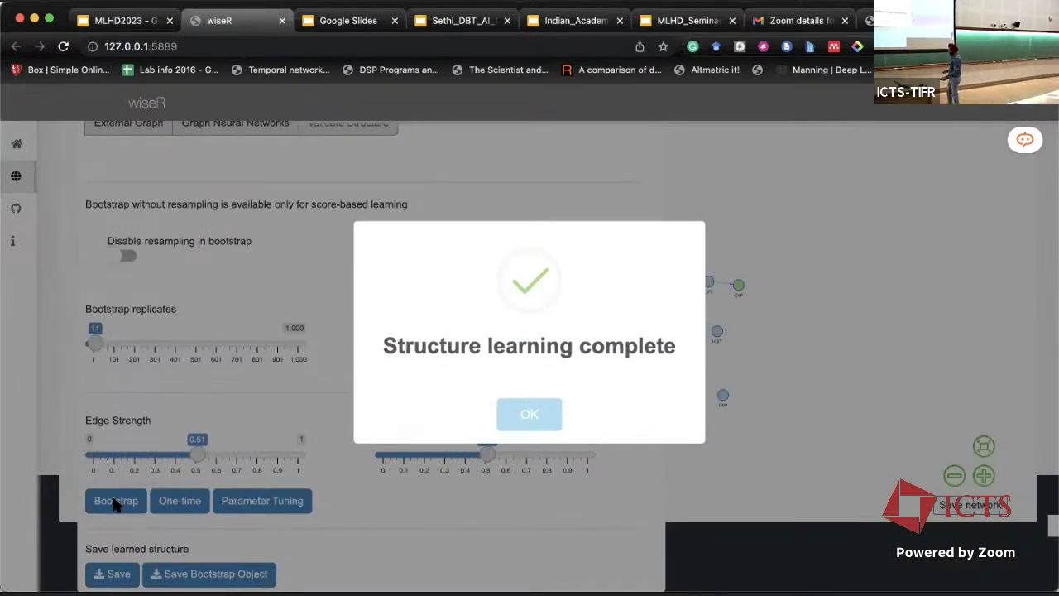
click(509, 413)
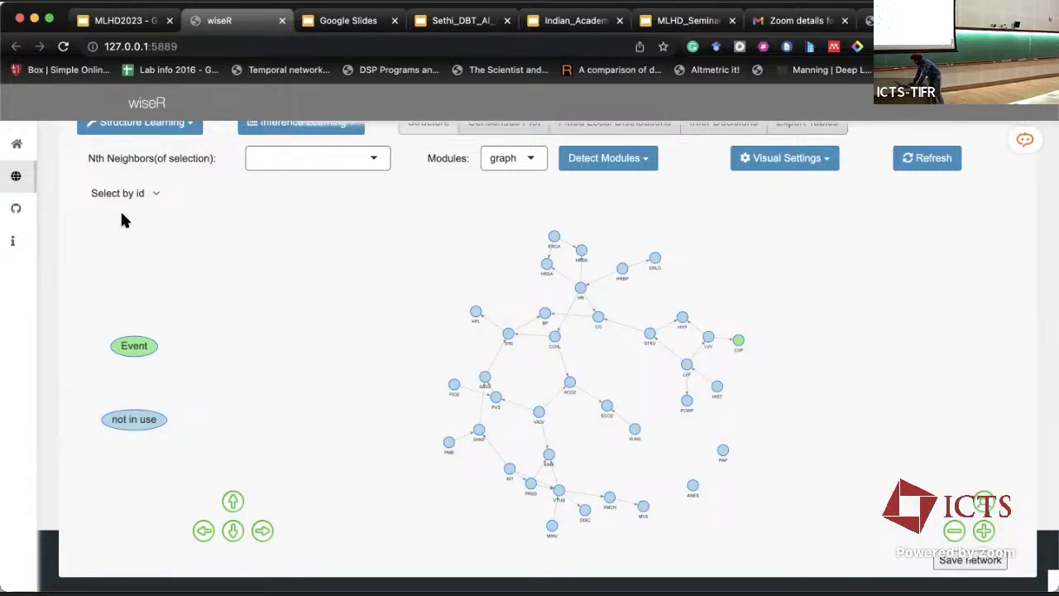
- Reopen the Structure Learning settings, then return to the full network graph
click(157, 124)
scroll(175, 277, down, 2)
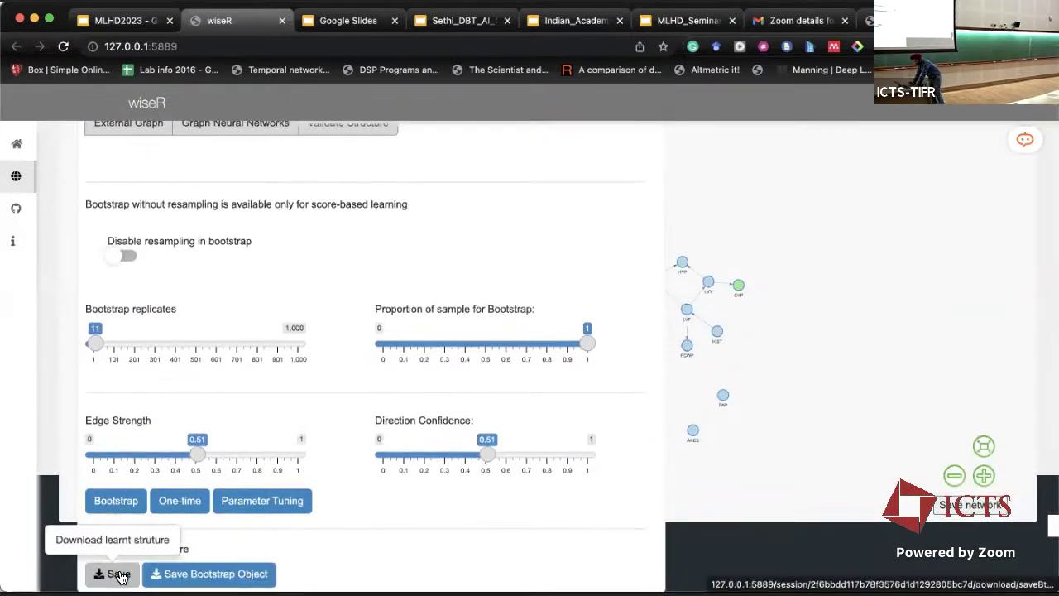
click(766, 373)
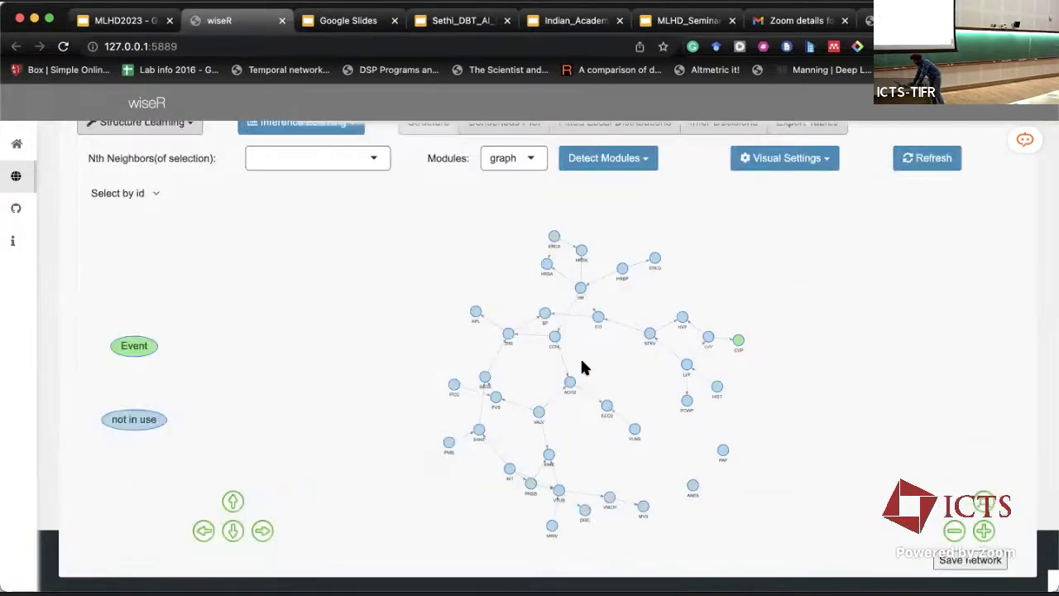
- Focus the graph on node BP so TPR and CO stay highlighted, nudging BP up-left
scroll(581, 366, up, 5)
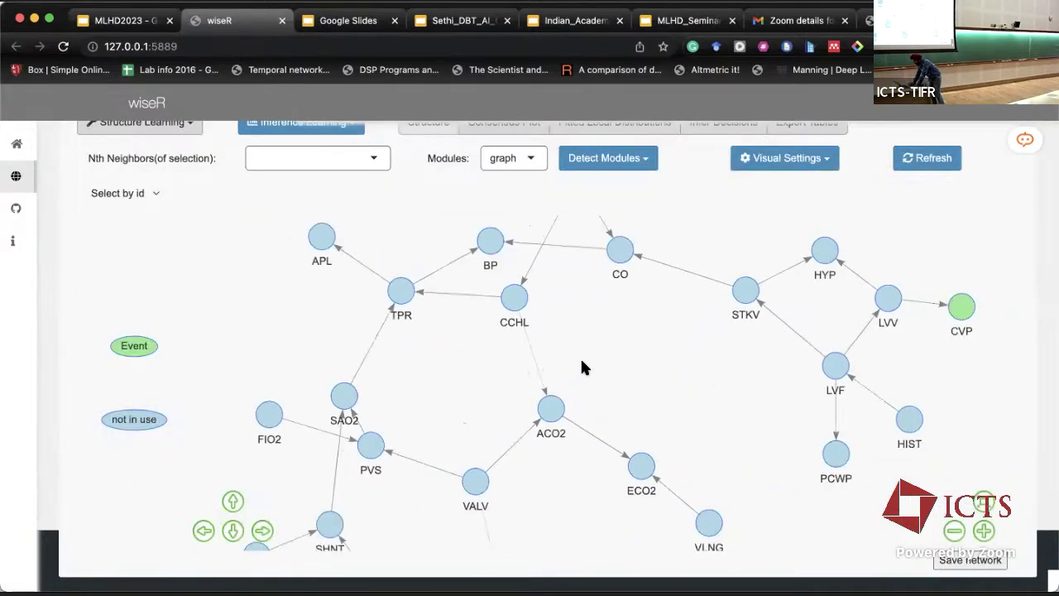
scroll(581, 366, down, 1)
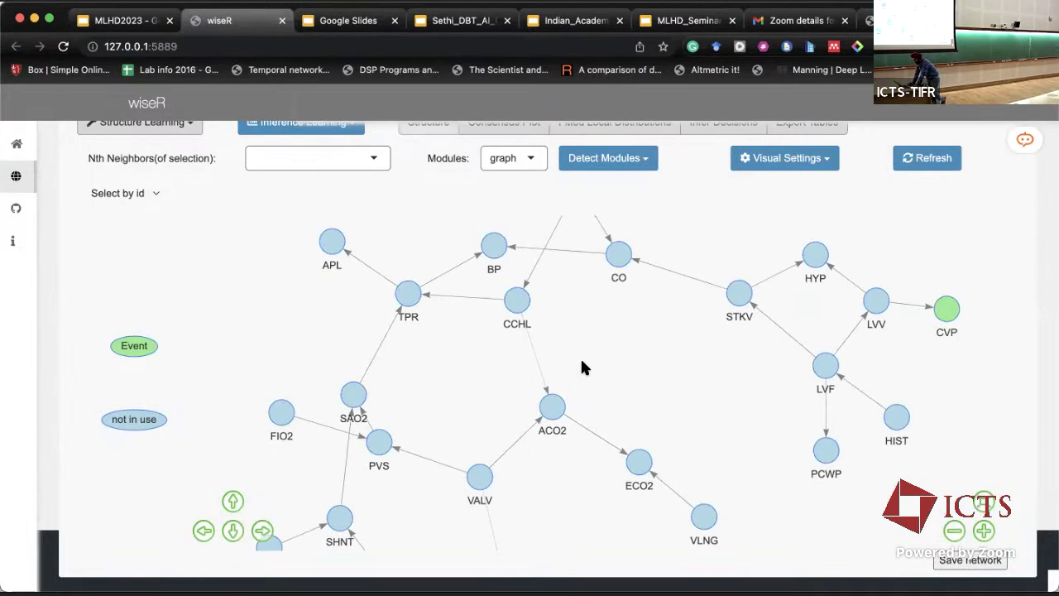
click(492, 247)
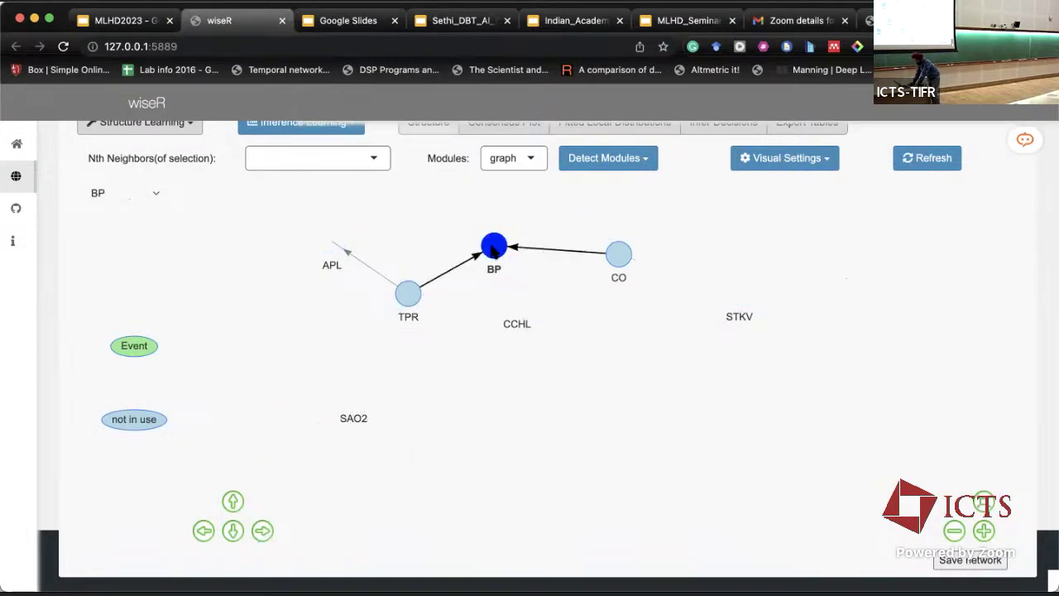
drag(492, 251, 443, 228)
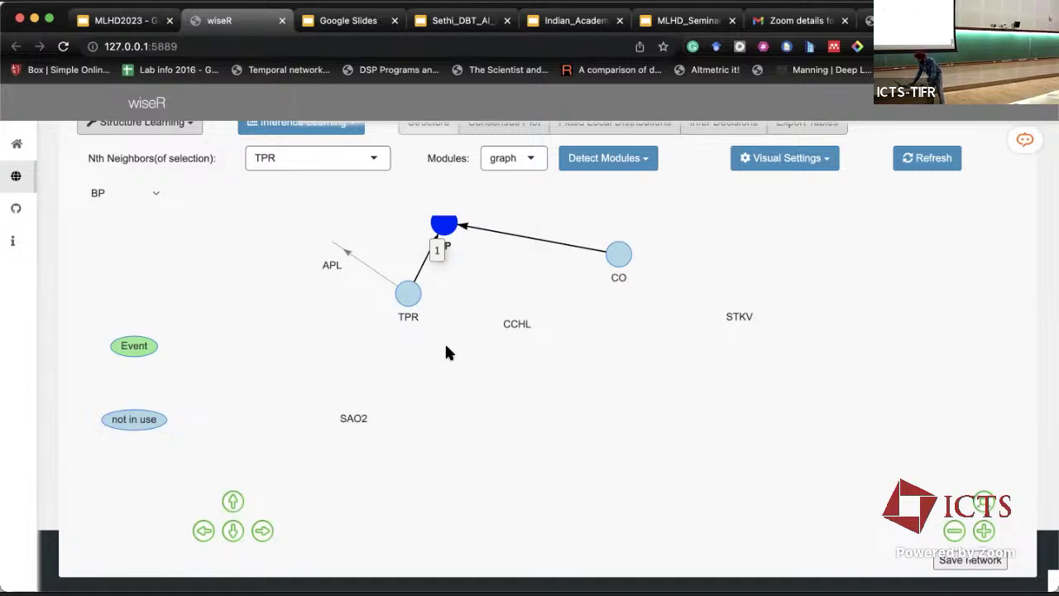
scroll(449, 373, down, 5)
scroll(449, 373, up, 5)
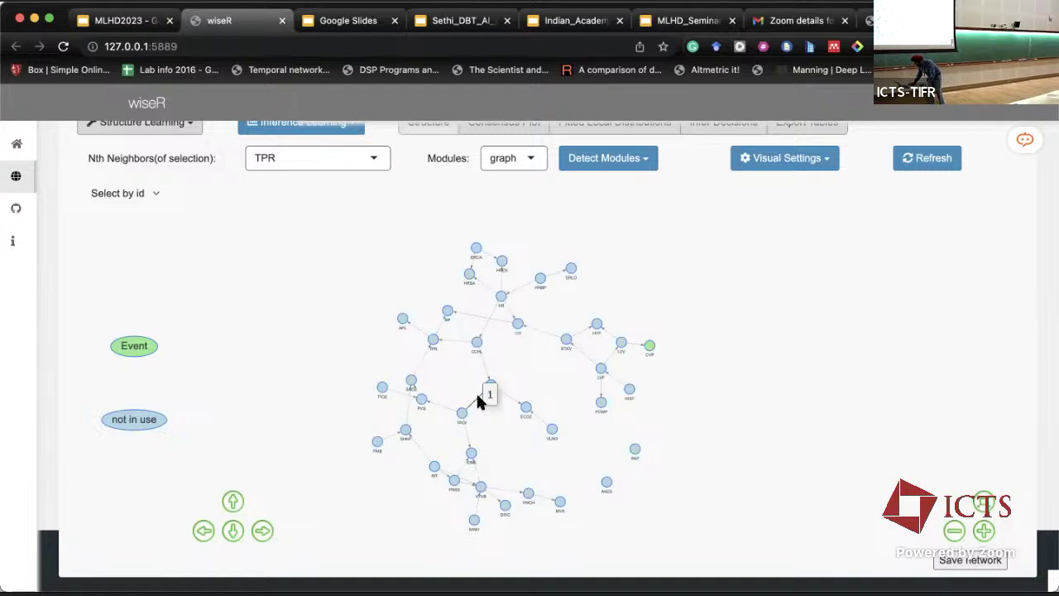
- Zoom in near VALV and show only the KINK node with its direct neighbours
mouse_move(466, 430)
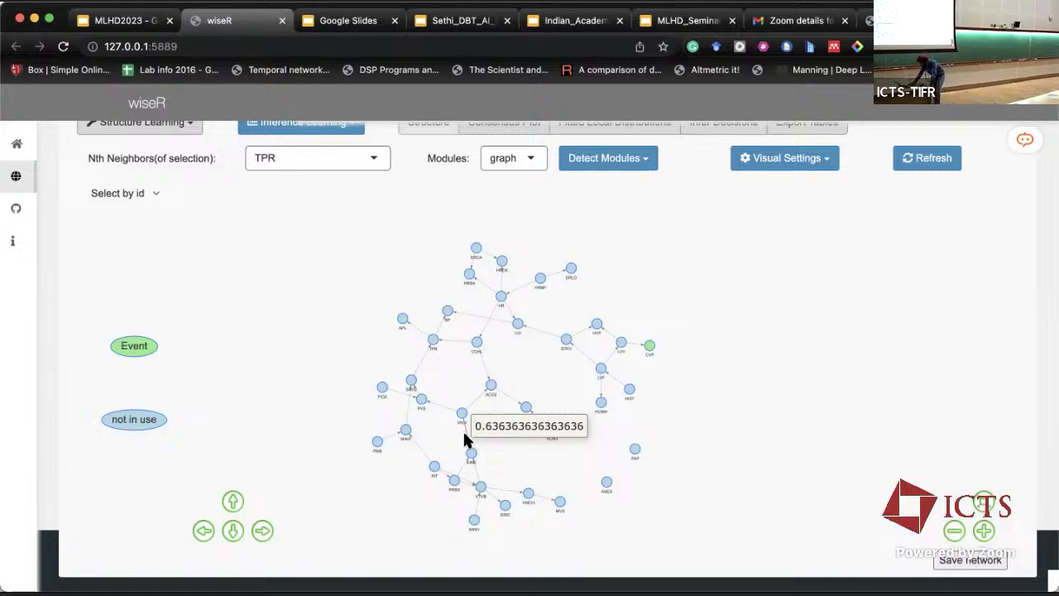
scroll(463, 438, up, 5)
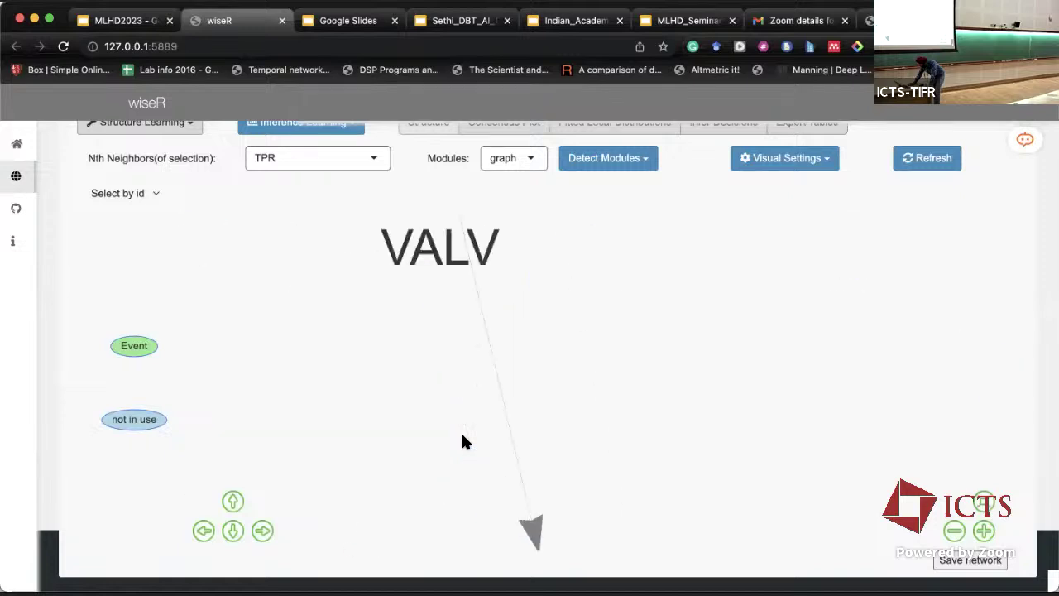
scroll(462, 438, down, 5)
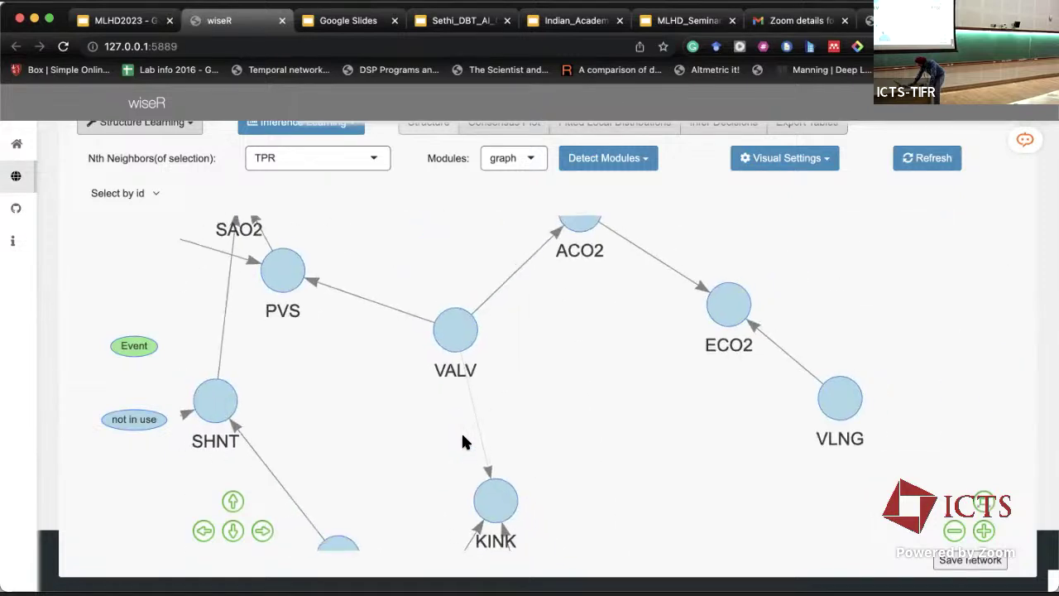
scroll(521, 488, down, 1)
click(505, 496)
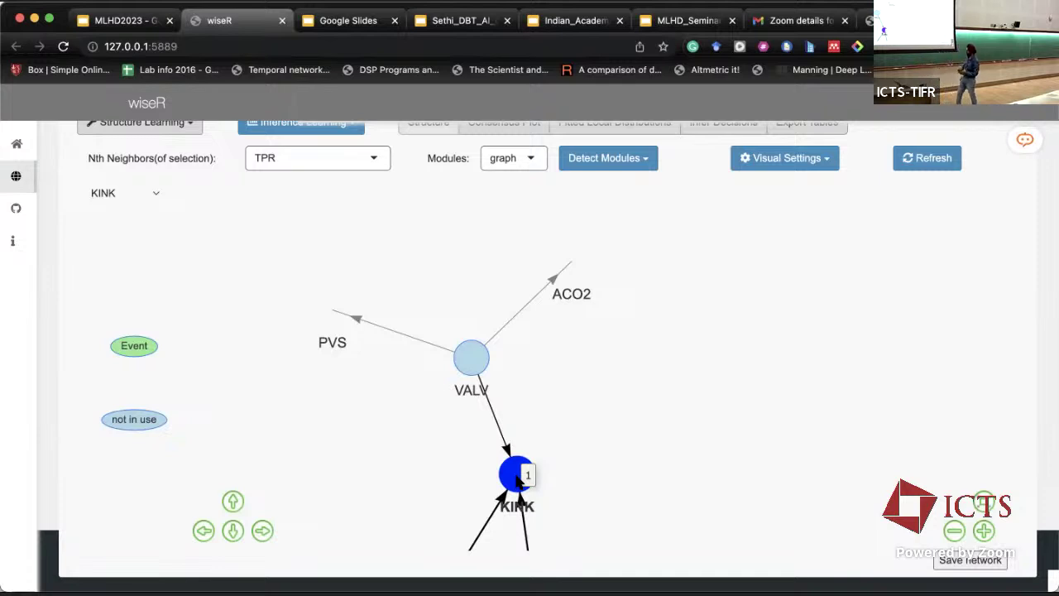
- Clear the KINK focus and zoom out so all nodes and edges show equally
click(517, 478)
mouse_move(487, 400)
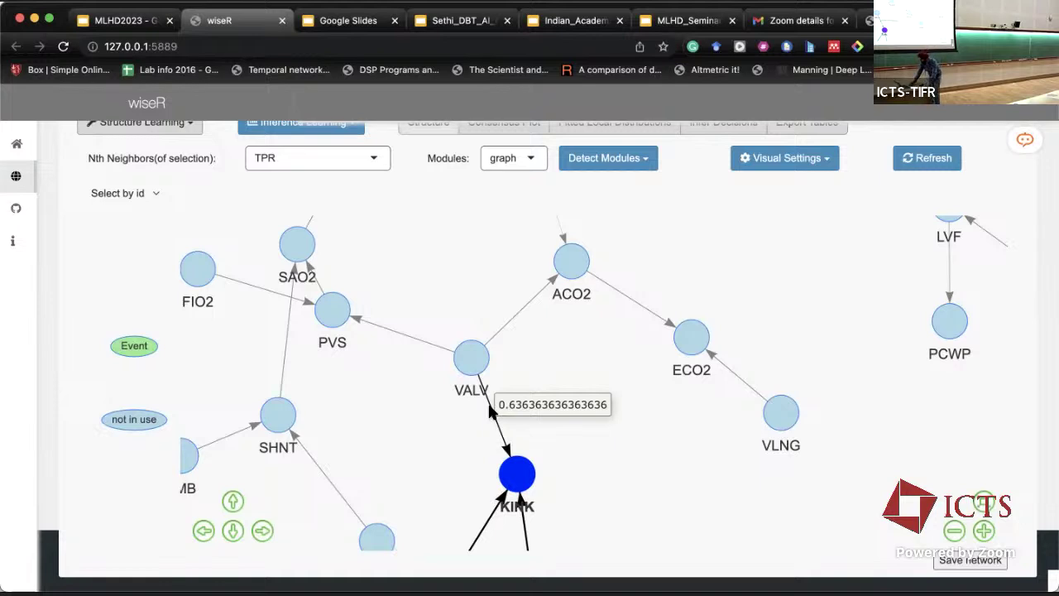
scroll(488, 400, down, 3)
- Pan the graph and view the CCHL and HR neighbourhoods, restoring the full view after each
drag(478, 310, 496, 484)
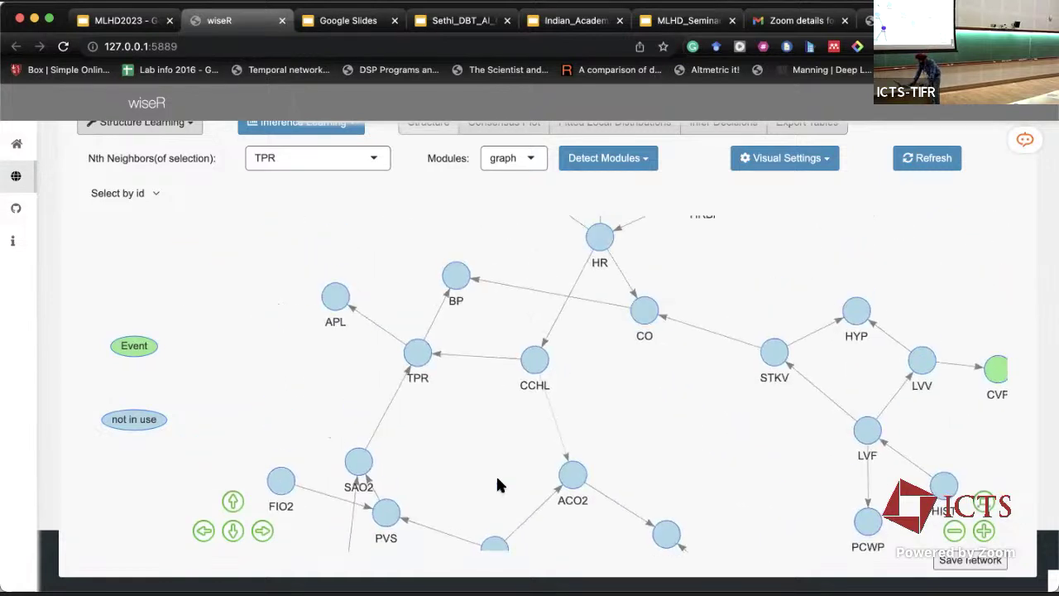
click(534, 359)
click(586, 401)
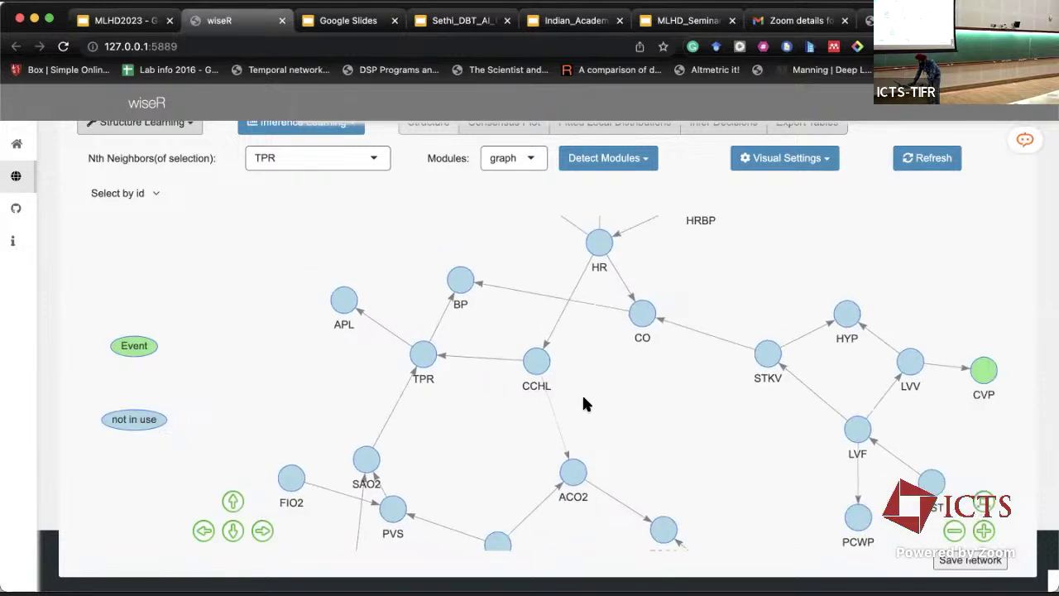
drag(611, 385, 578, 474)
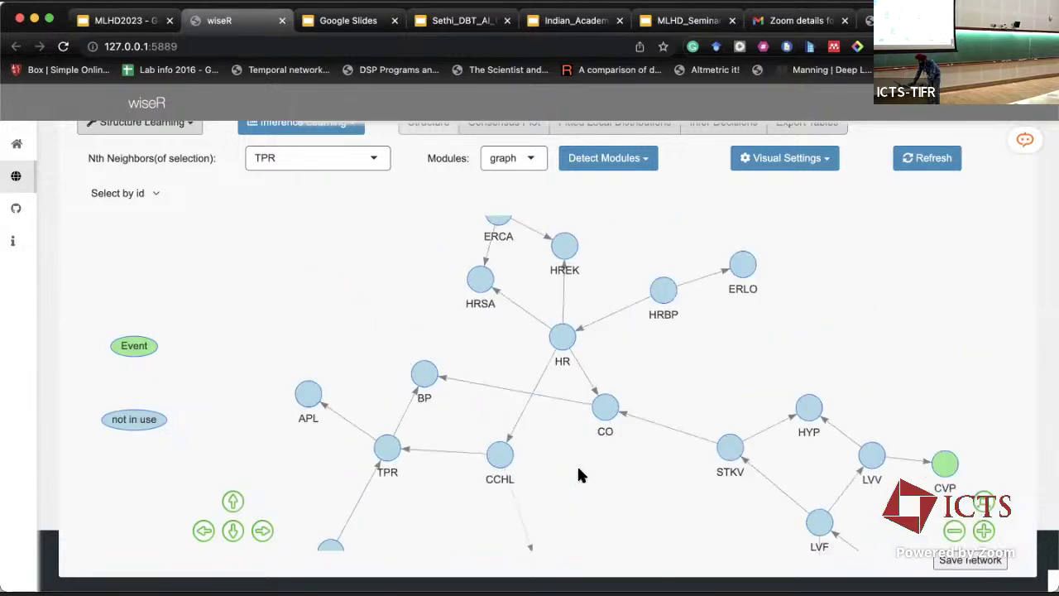
click(563, 337)
click(542, 438)
- Inspect the CO and BP neighbourhoods, select TPR, then clear the selection to show the full network
click(604, 406)
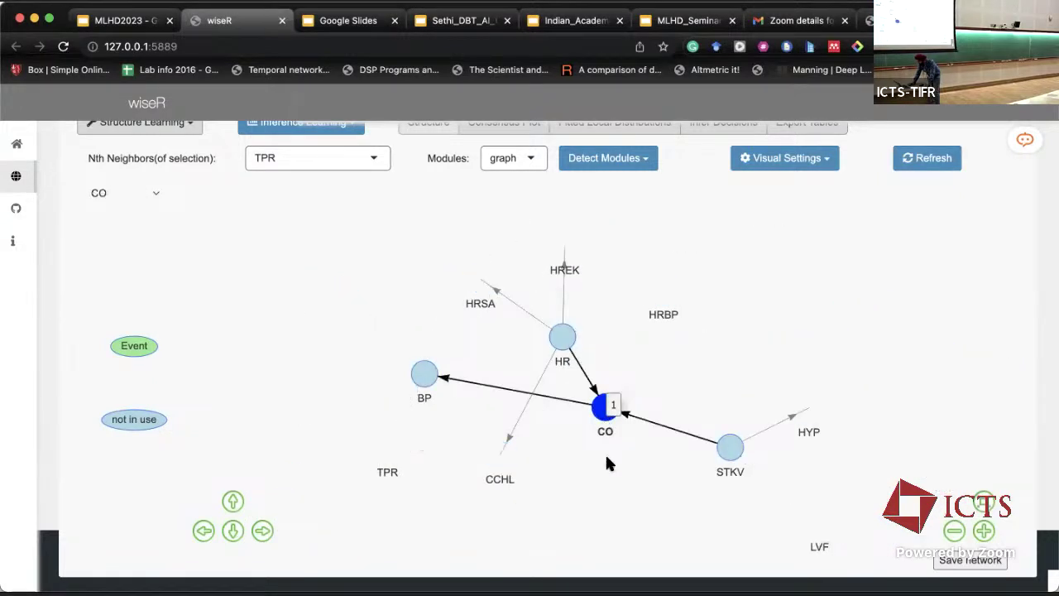
drag(605, 406, 587, 424)
click(432, 377)
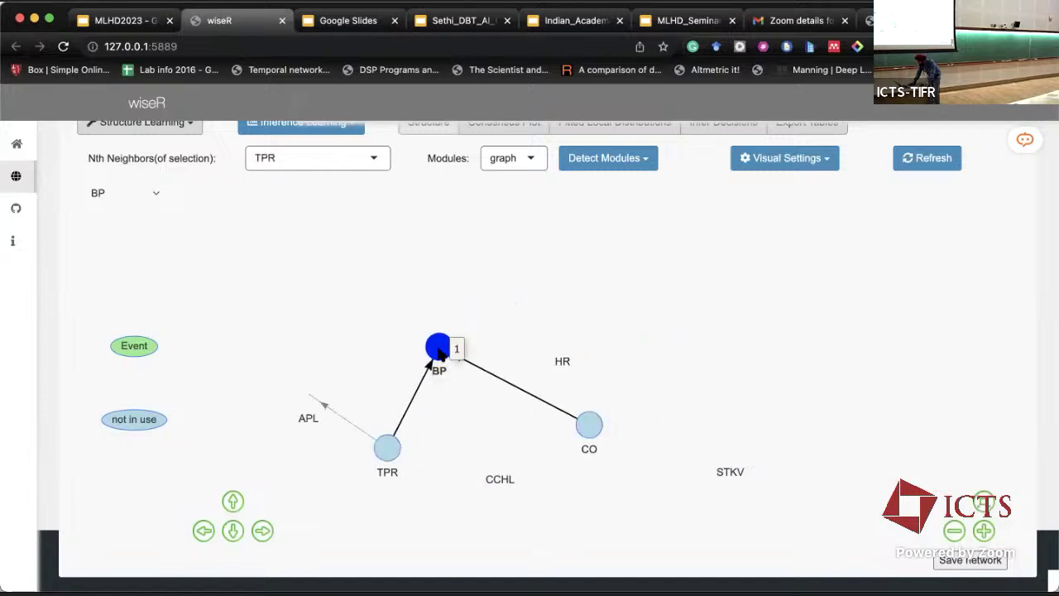
click(391, 449)
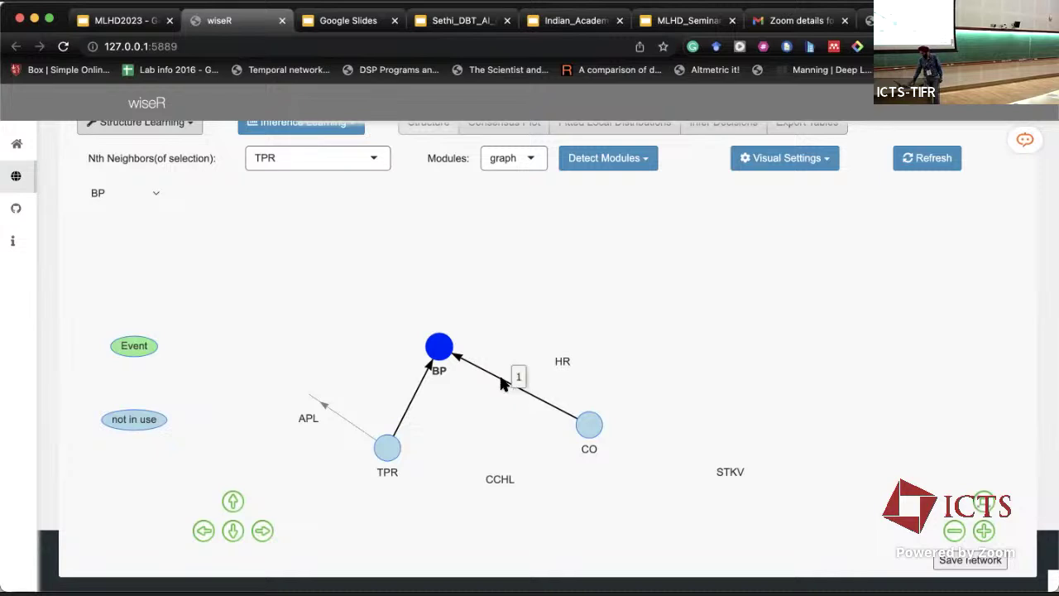
click(468, 425)
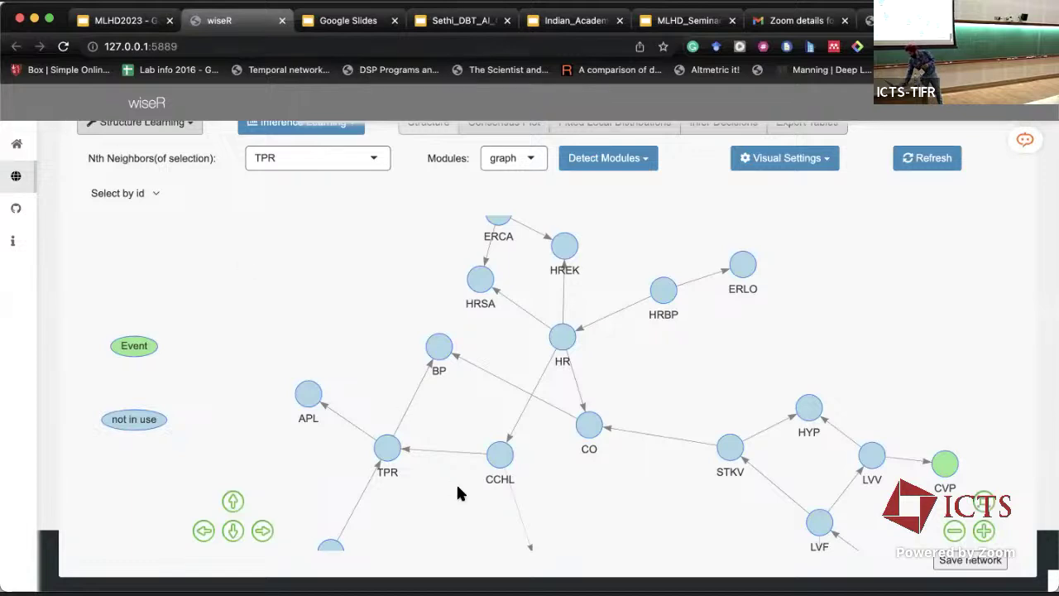
- Pan the network up to reveal FIO2, SAO2, PVS, ACO2, VALV and ECO2 below TPR
drag(549, 487, 535, 377)
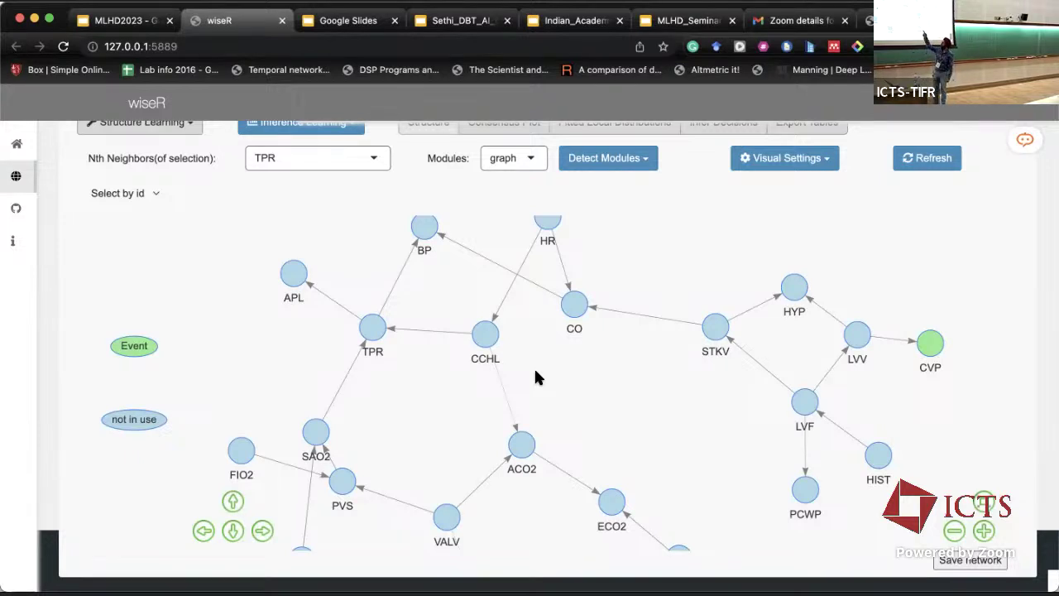
- Expand the Structure Learning menu at the top, showing 11 replicates, proportion 1 and 0.51 thresholds
scroll(298, 227, up, 2)
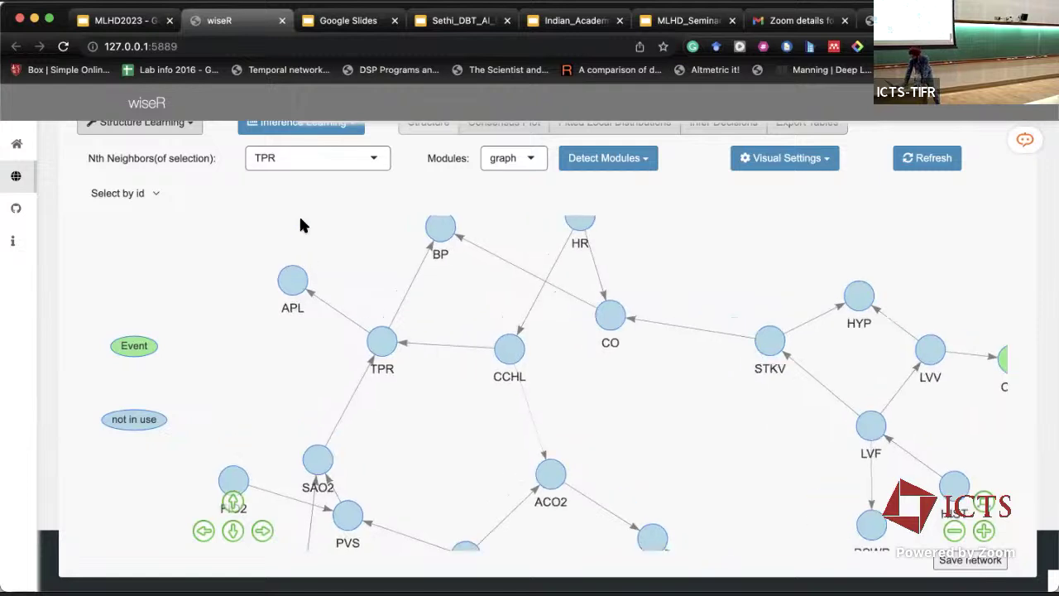
scroll(105, 214, up, 1)
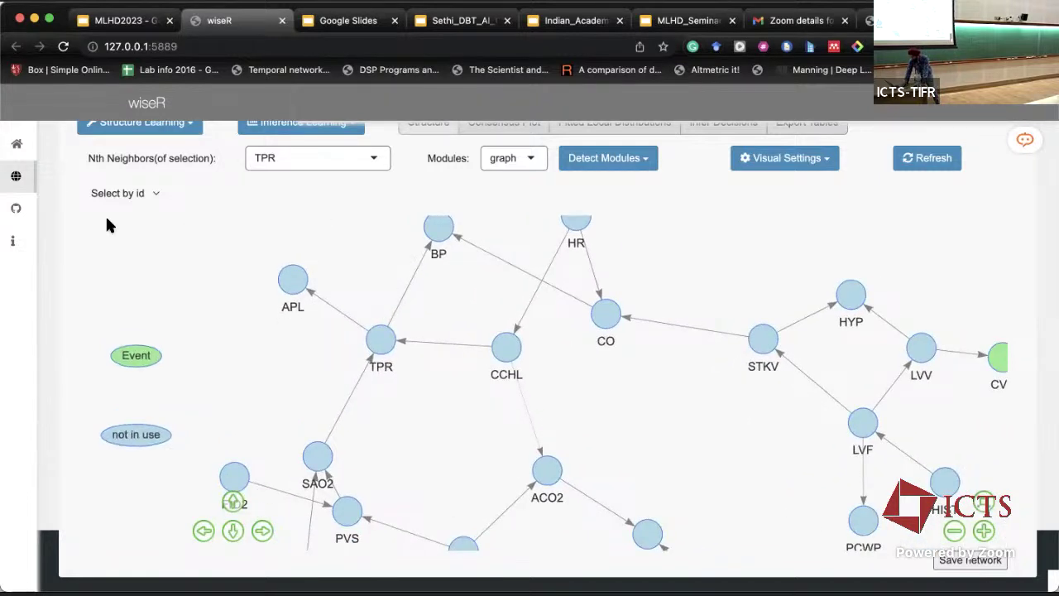
scroll(1003, 196, up, 1)
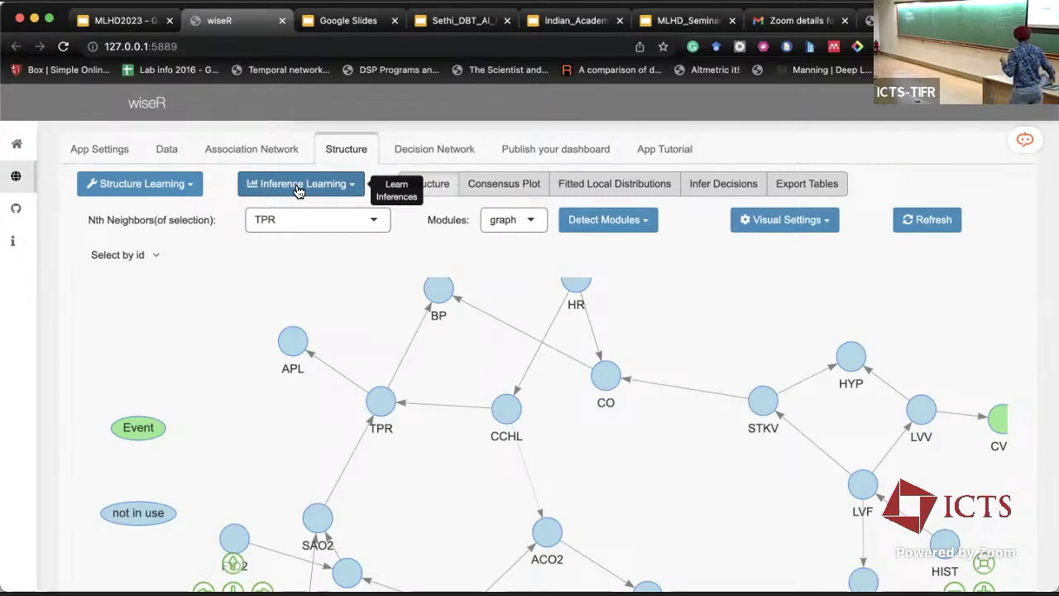
click(166, 178)
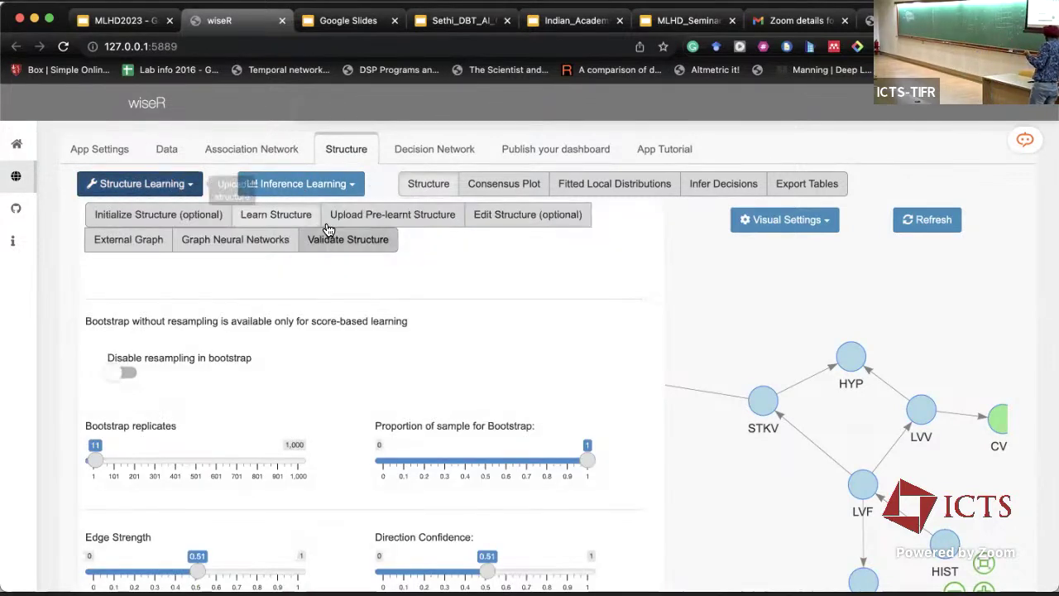
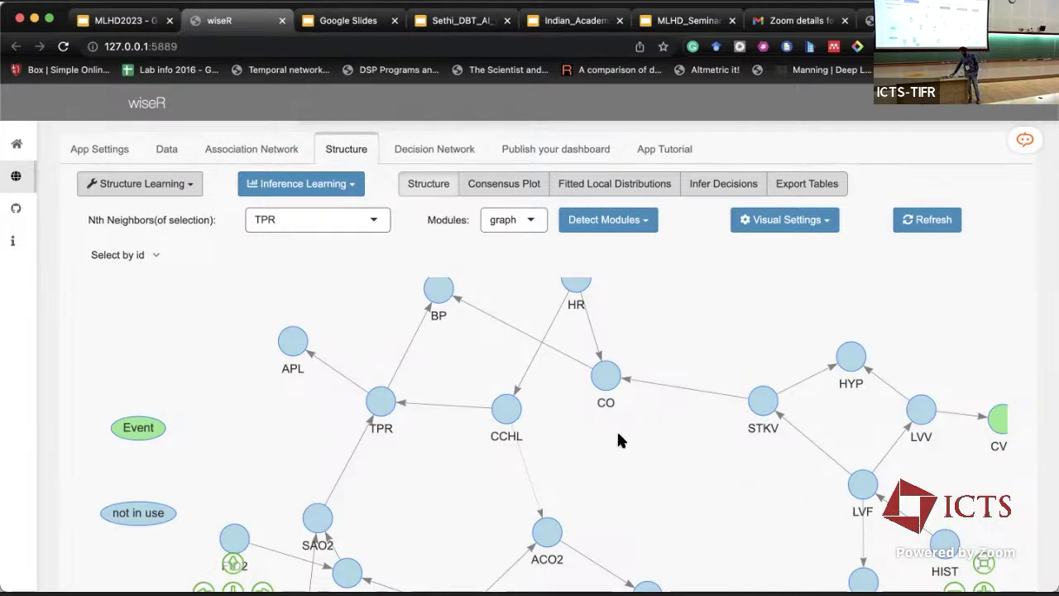
- On the lecture slides, select the word 'Domain' and the 'Conduct Inference' line, then return to wiseR
mouse_move(474, 488)
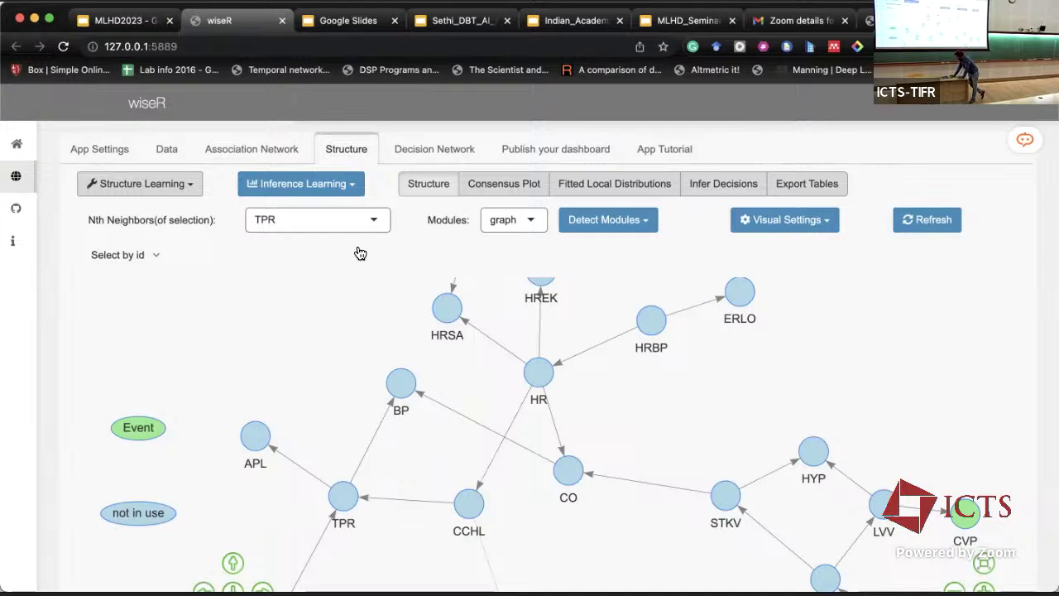
click(128, 27)
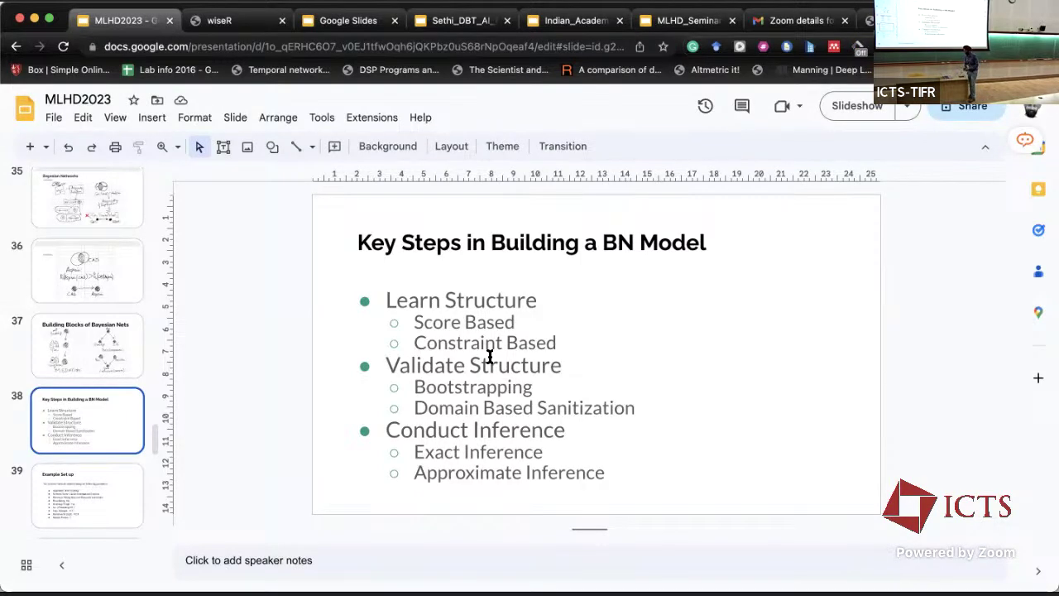
double_click(460, 409)
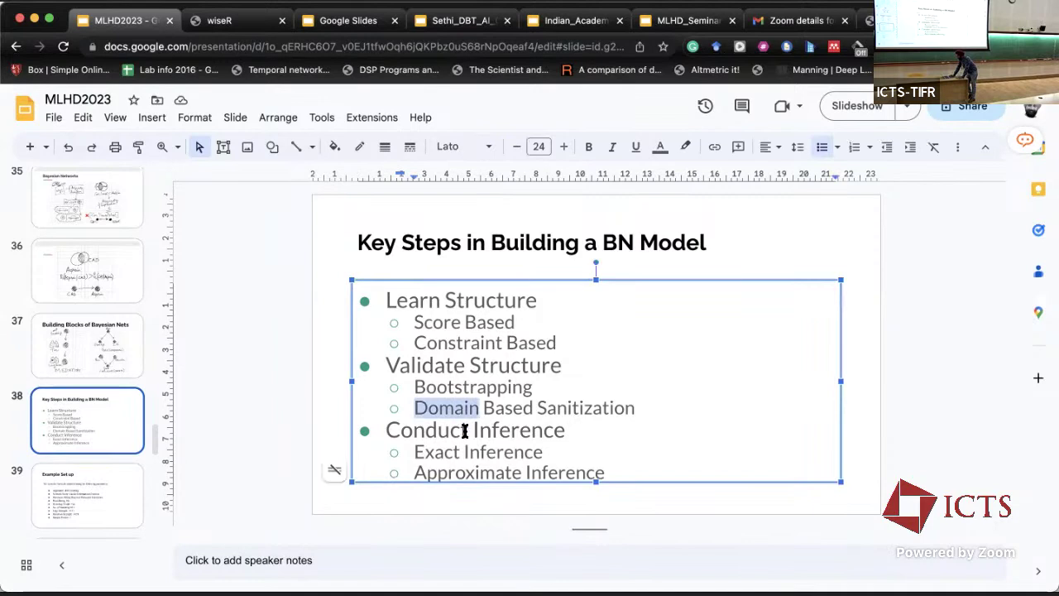
triple_click(465, 430)
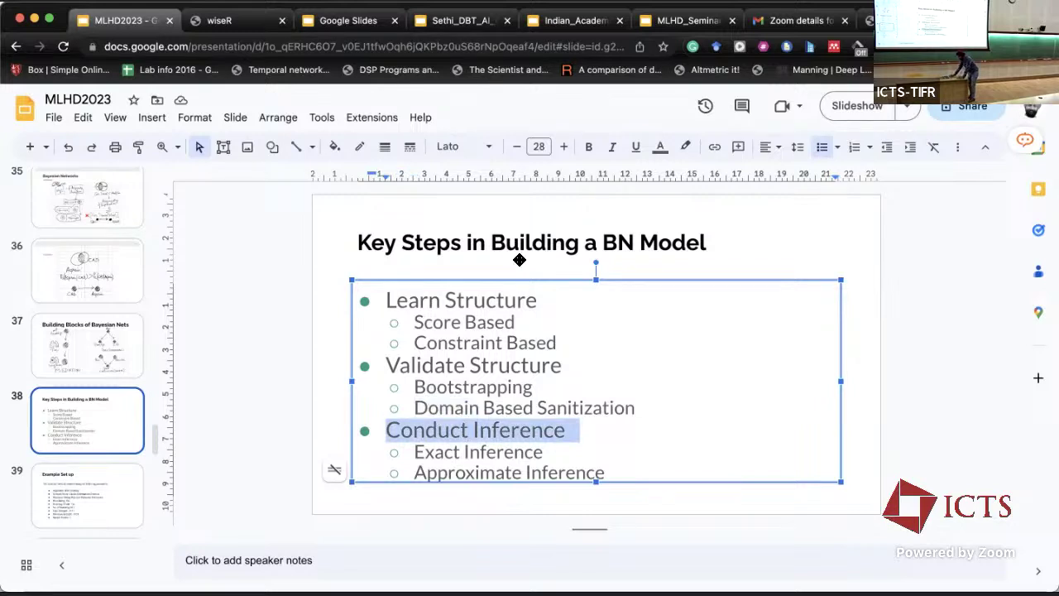
click(220, 21)
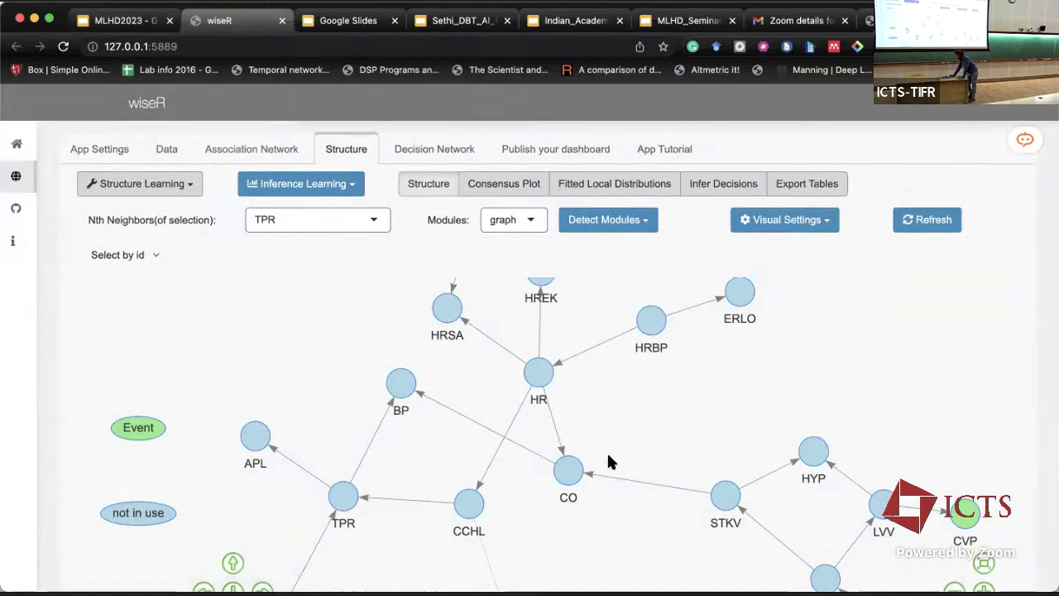
- Recentre the network graph, highlight CO's neighbourhood and nudge the CO node
drag(611, 426, 509, 393)
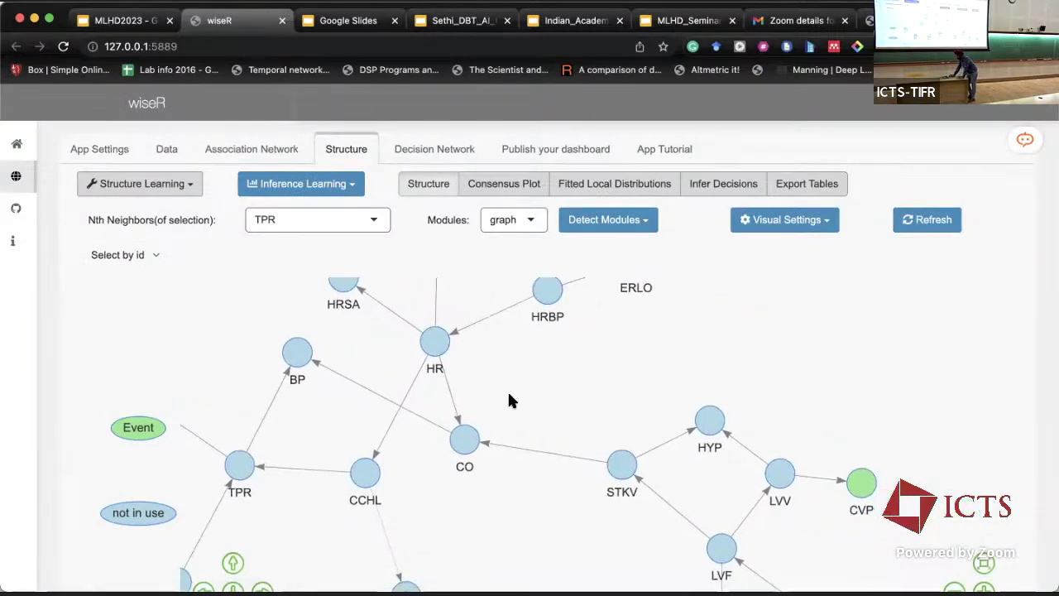
click(465, 439)
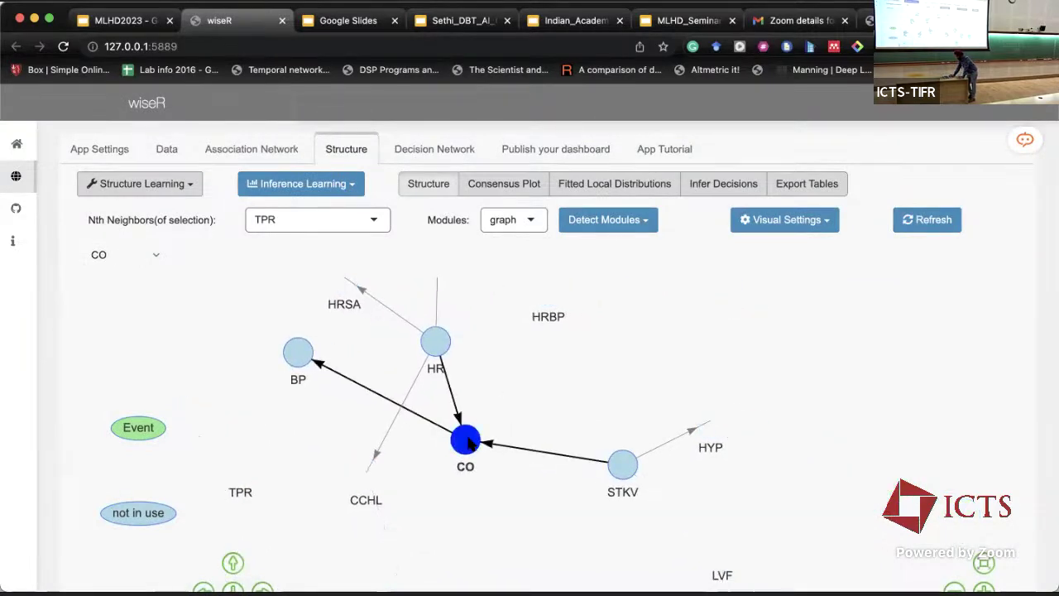
drag(465, 438, 501, 441)
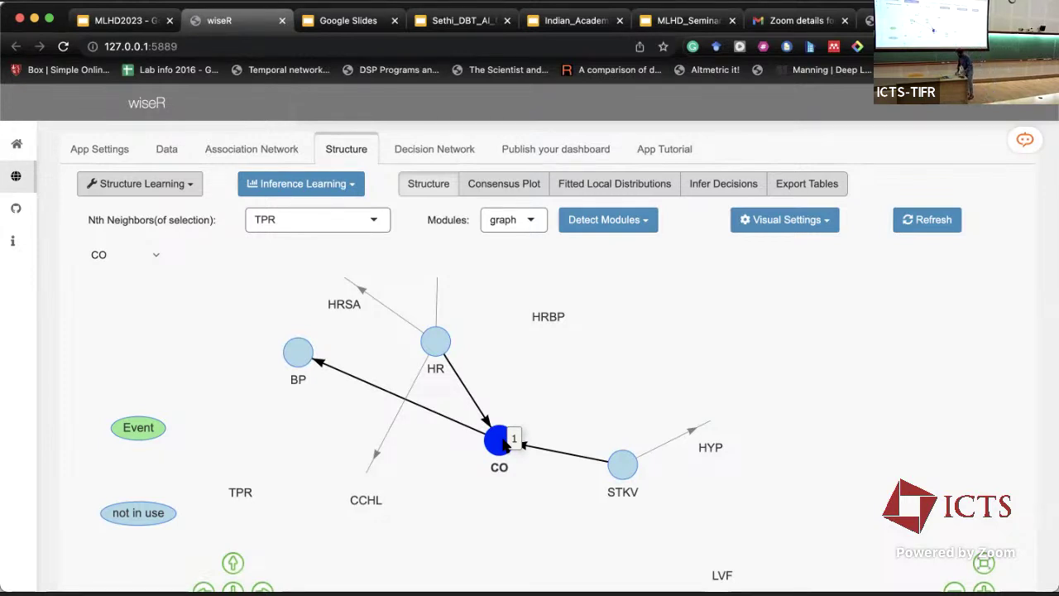
click(539, 477)
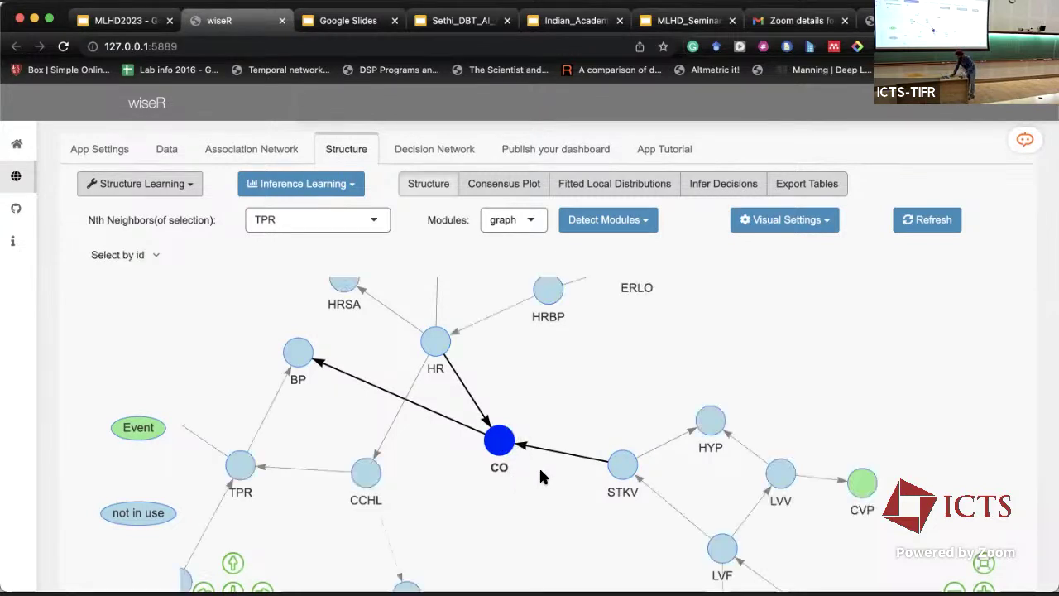
click(549, 396)
- Compare the BP, TPR and CO neighbourhoods, ending with BP's neighbours highlighted
click(372, 401)
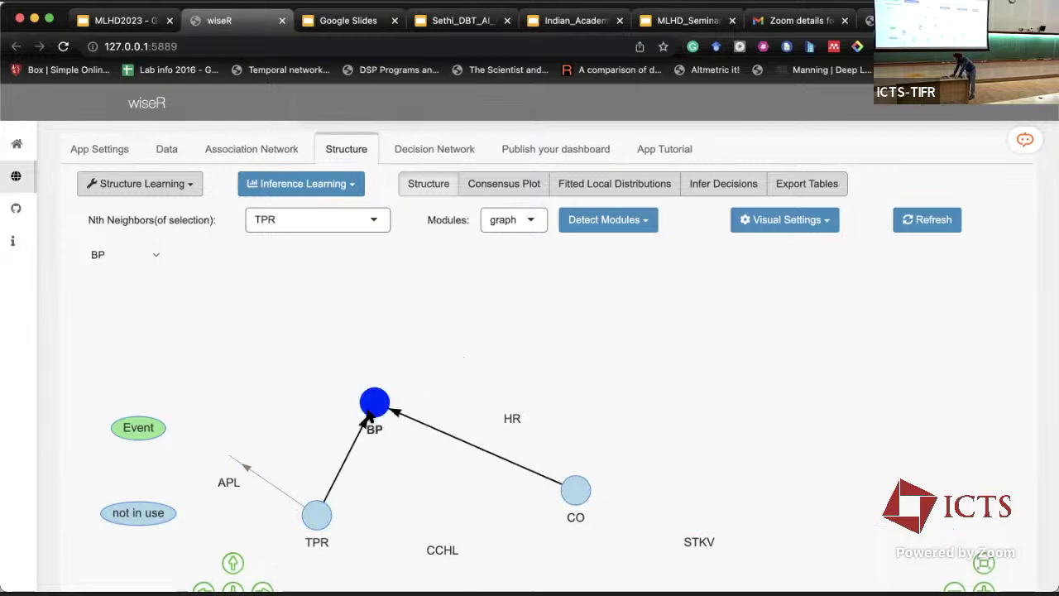
click(376, 407)
click(317, 513)
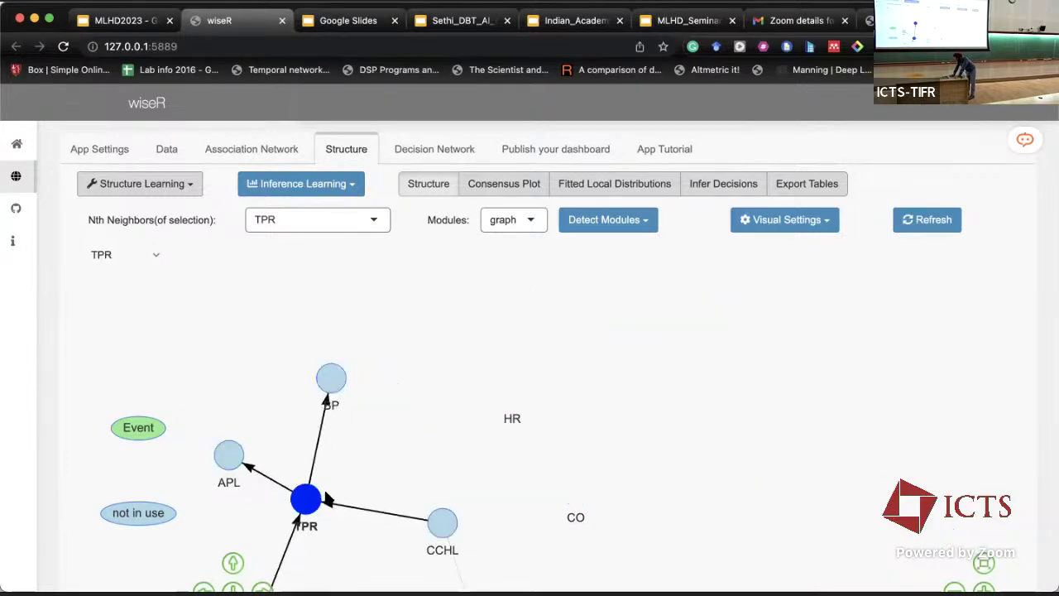
click(326, 498)
click(574, 490)
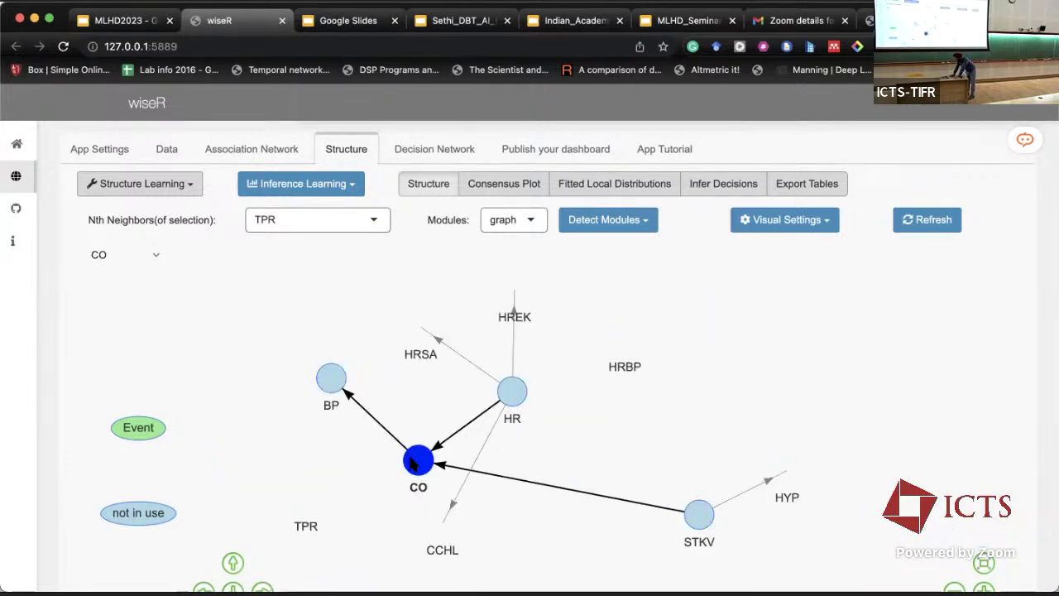
click(412, 463)
click(333, 376)
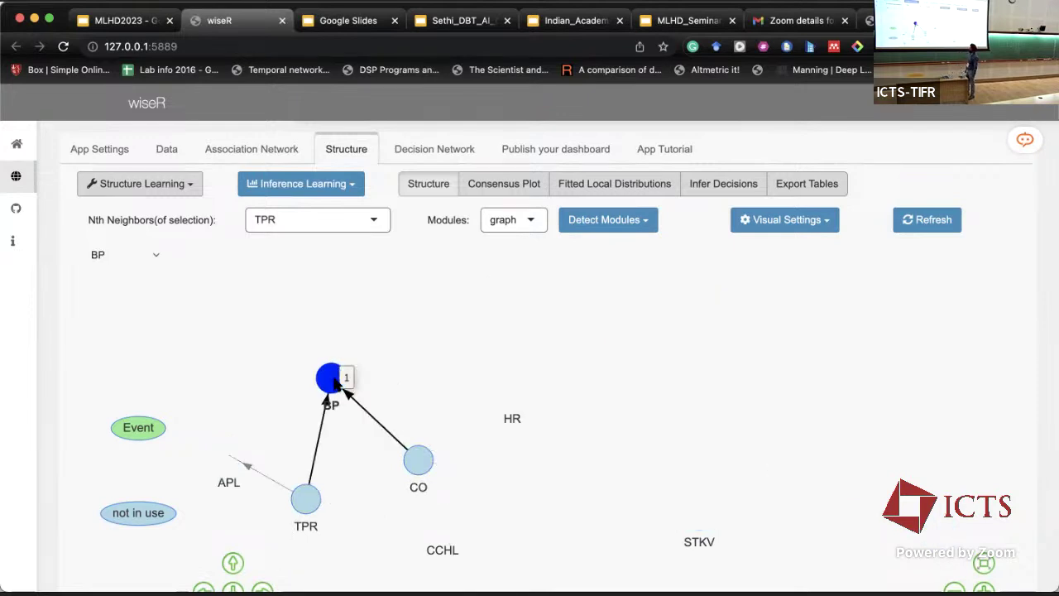
- Browse the Inference Learning evidence variable list, then close the panel
click(312, 183)
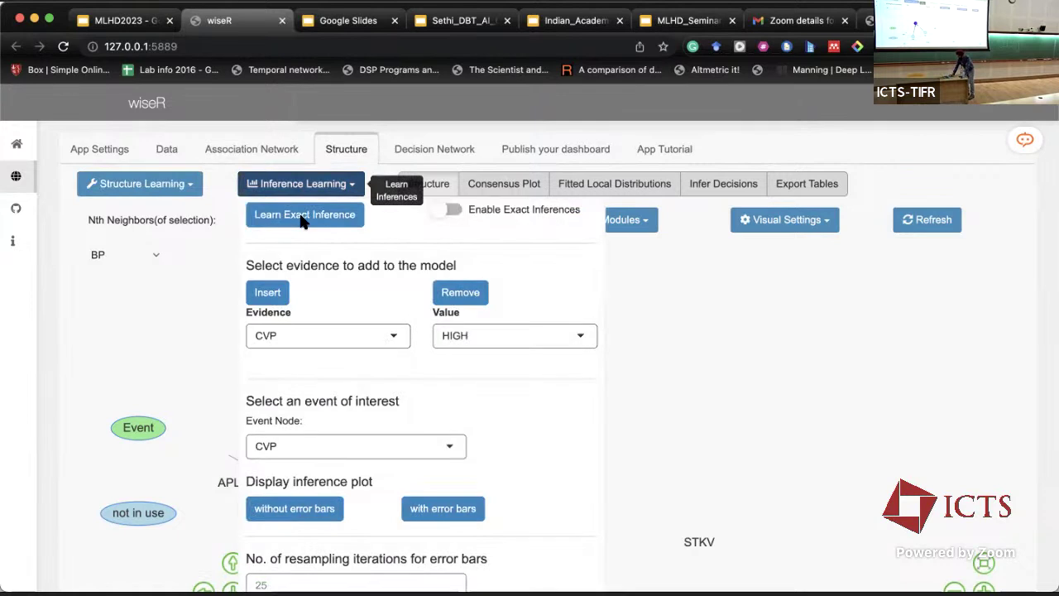
click(298, 341)
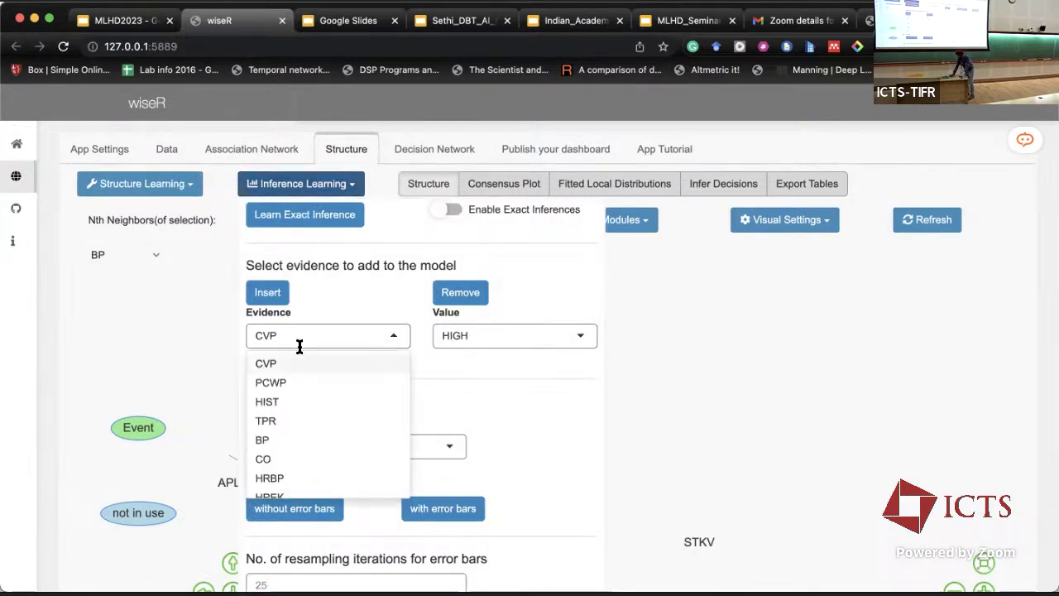
click(508, 414)
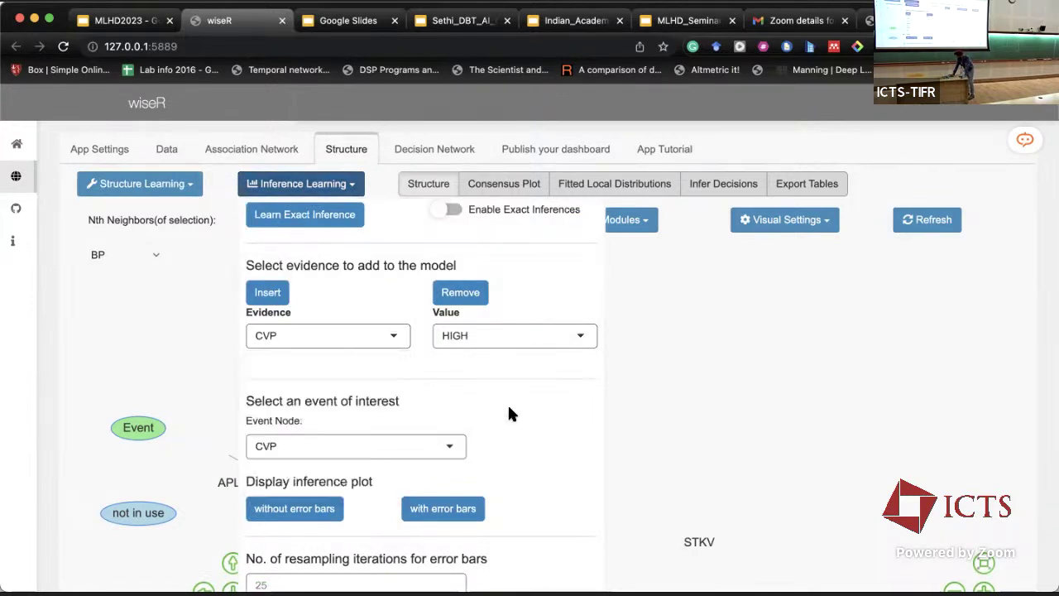
click(302, 341)
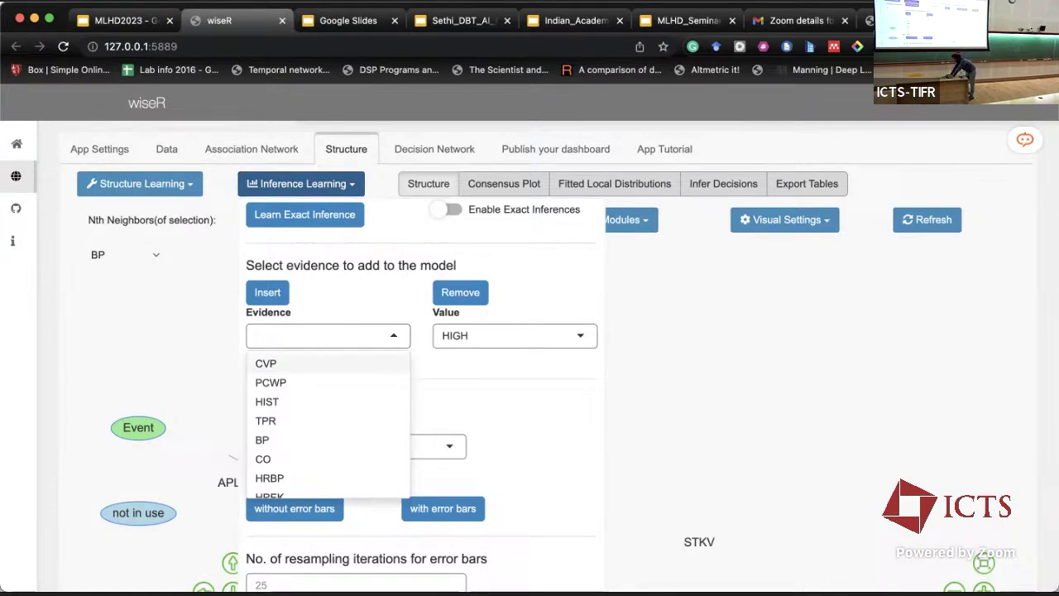
text(h)
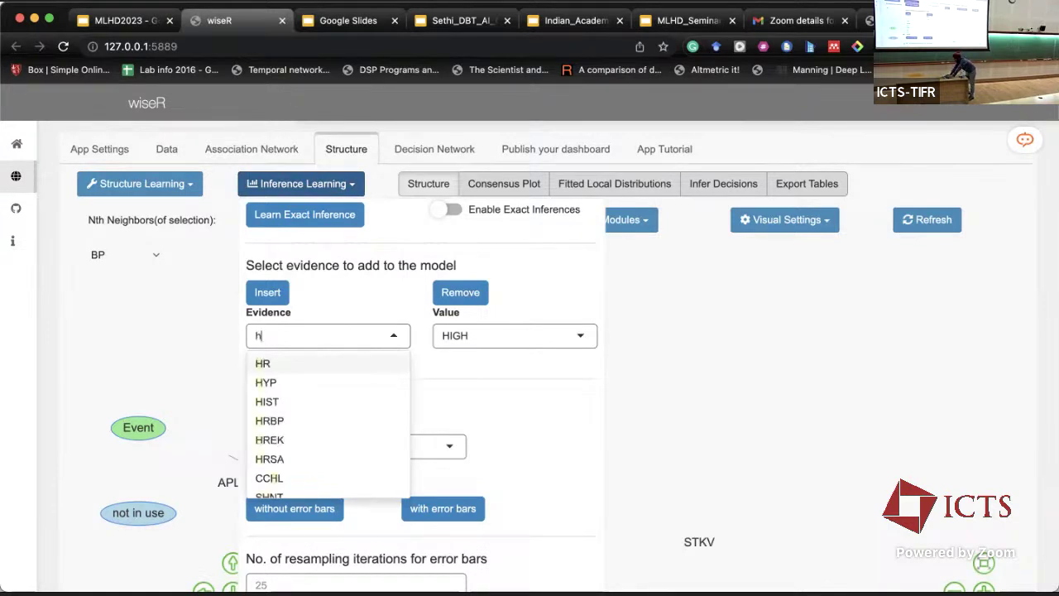
click(93, 365)
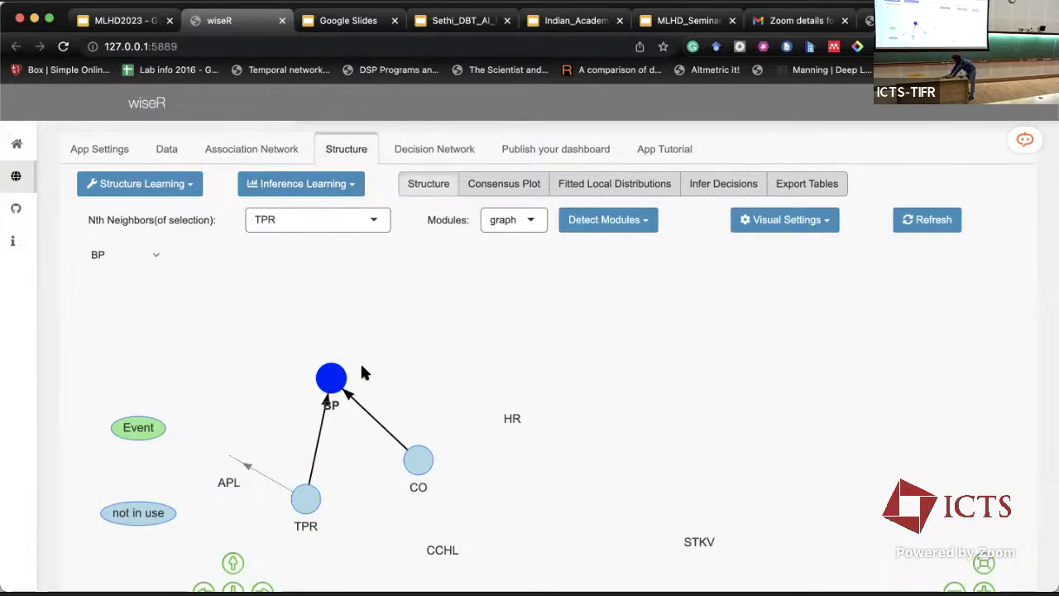
- Add CO as an evidence variable with value LOW
click(291, 187)
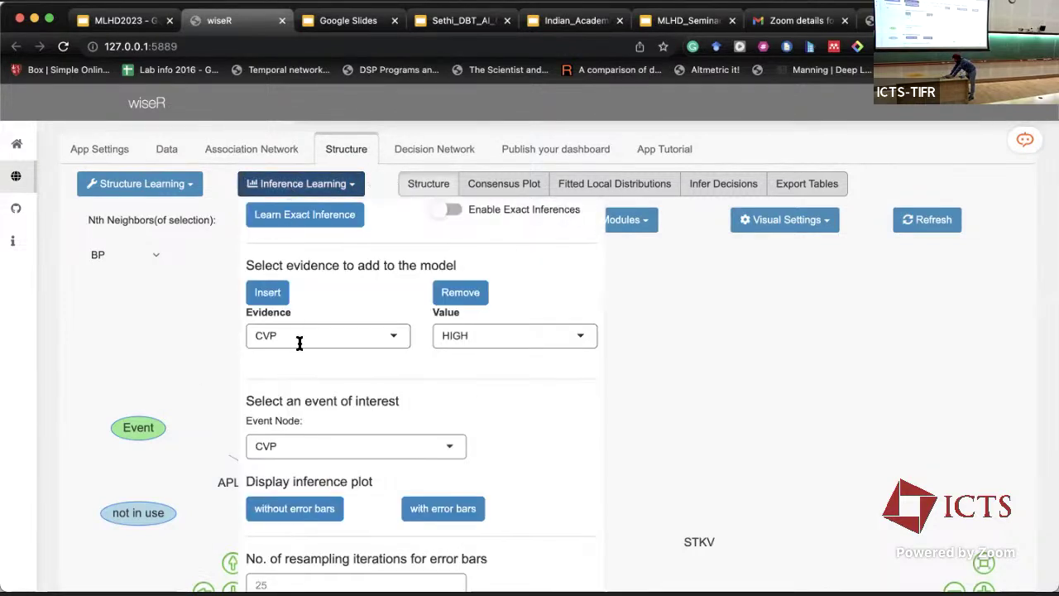
click(298, 335)
text(co)
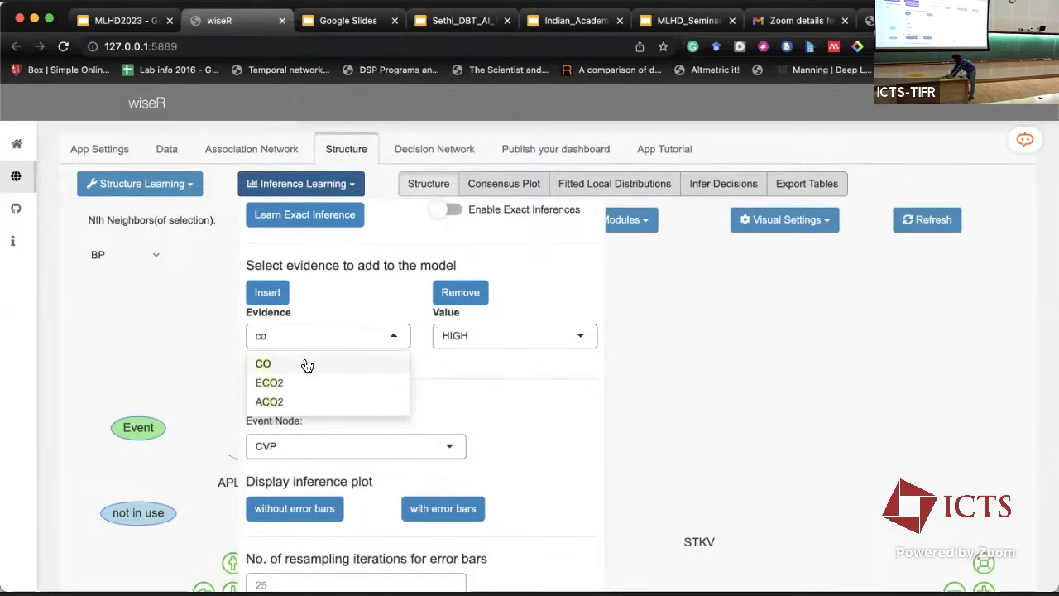
click(305, 363)
click(466, 340)
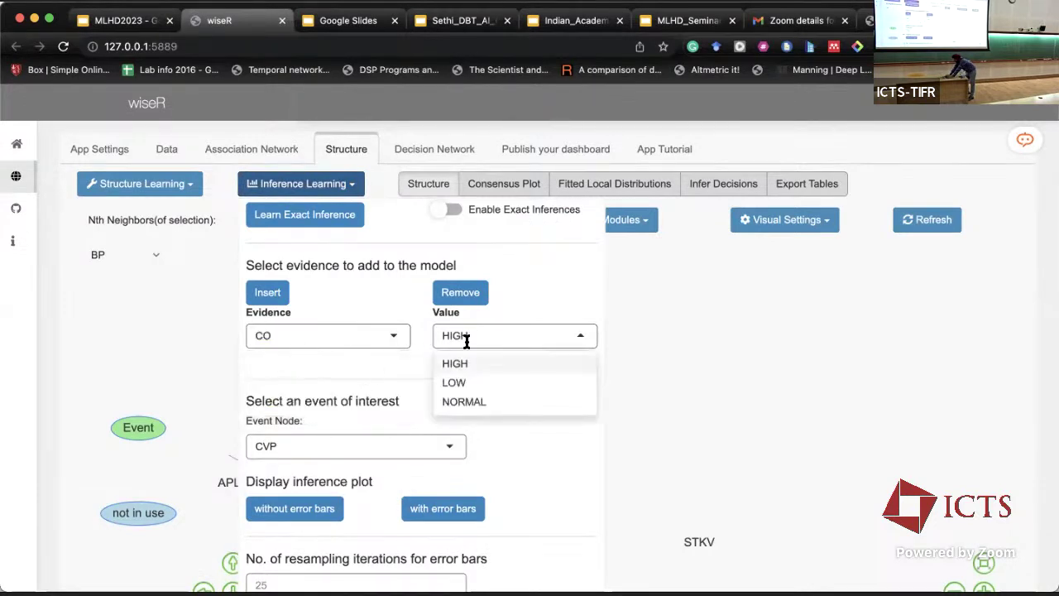
click(447, 382)
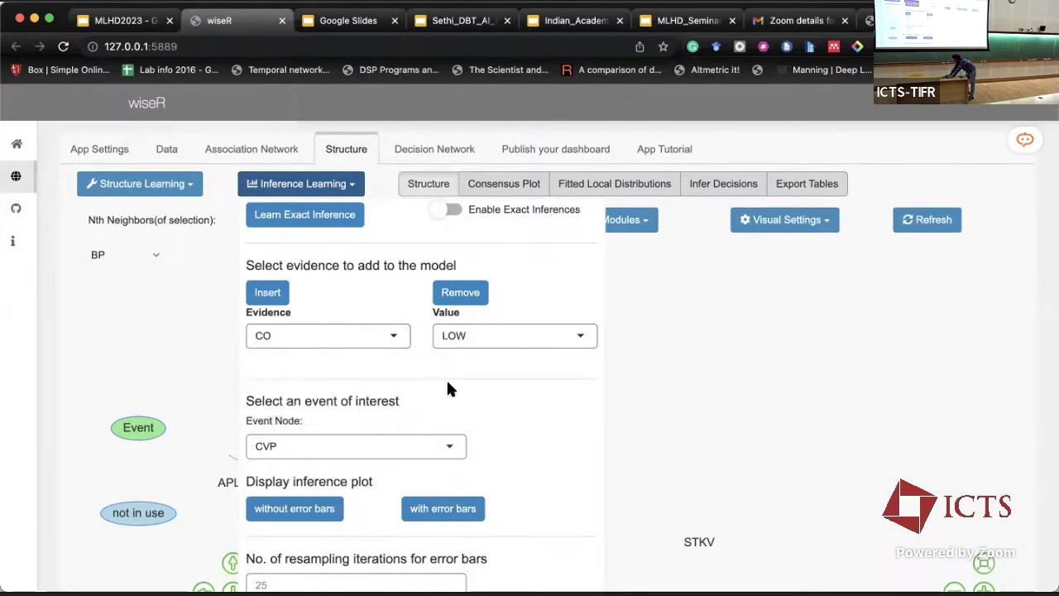
- Insert a second evidence row with TPR = LOW and set BP as the event node
click(285, 296)
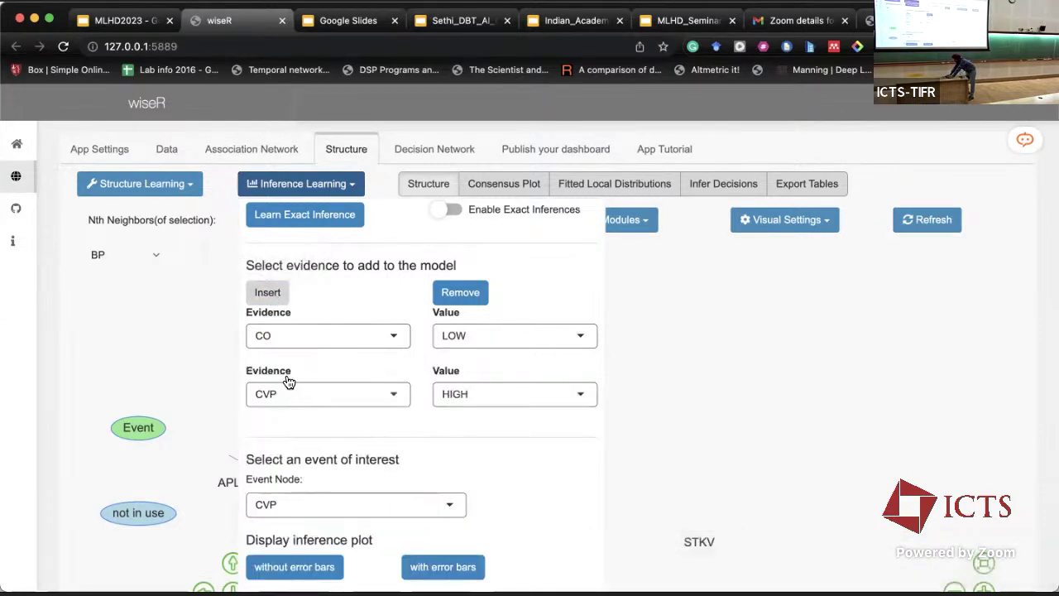
click(293, 399)
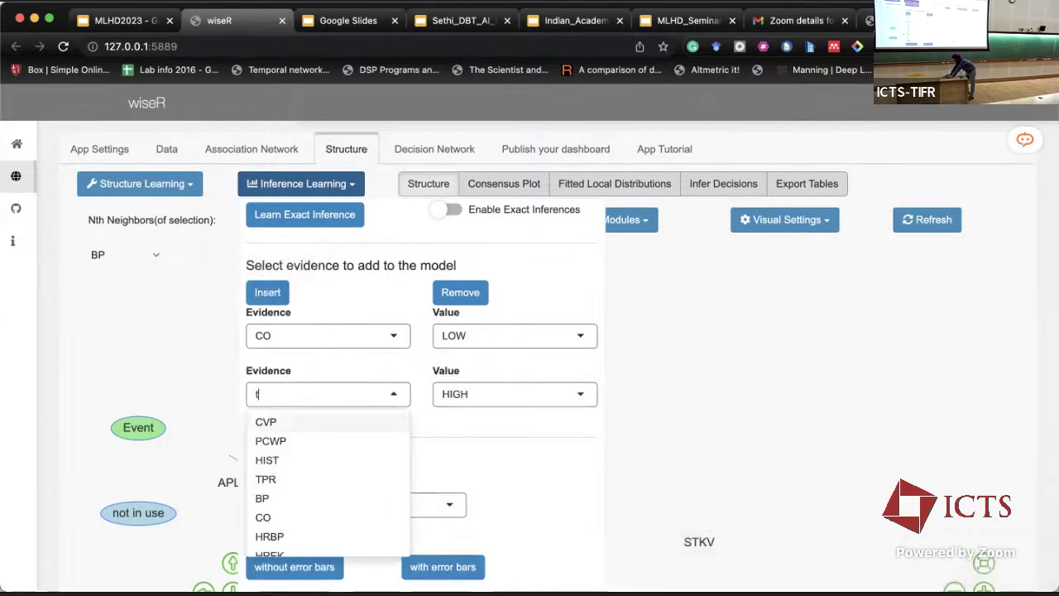
text(tpr)
click(294, 421)
click(451, 395)
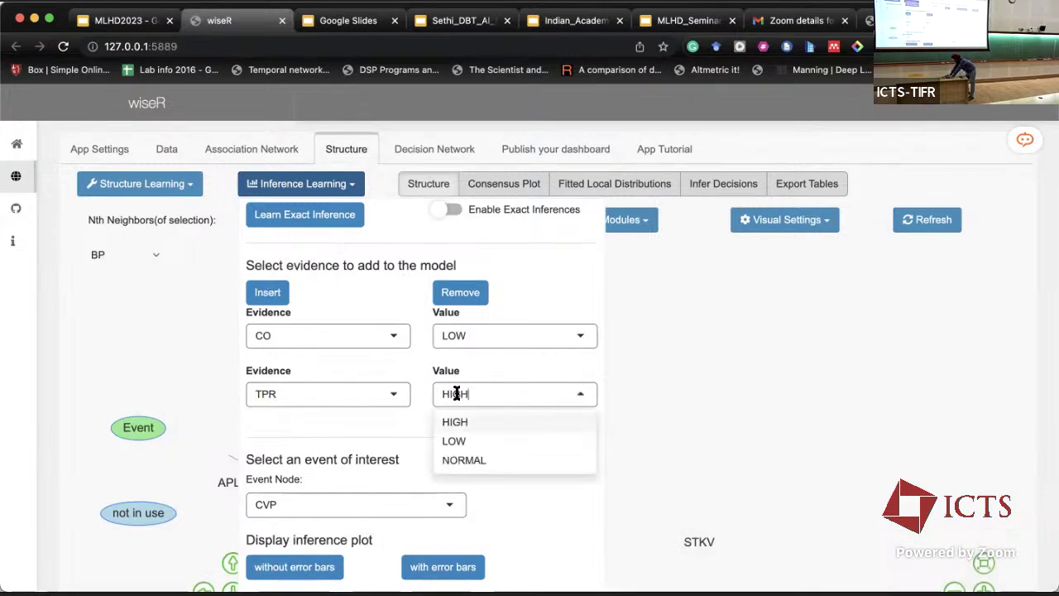
click(465, 439)
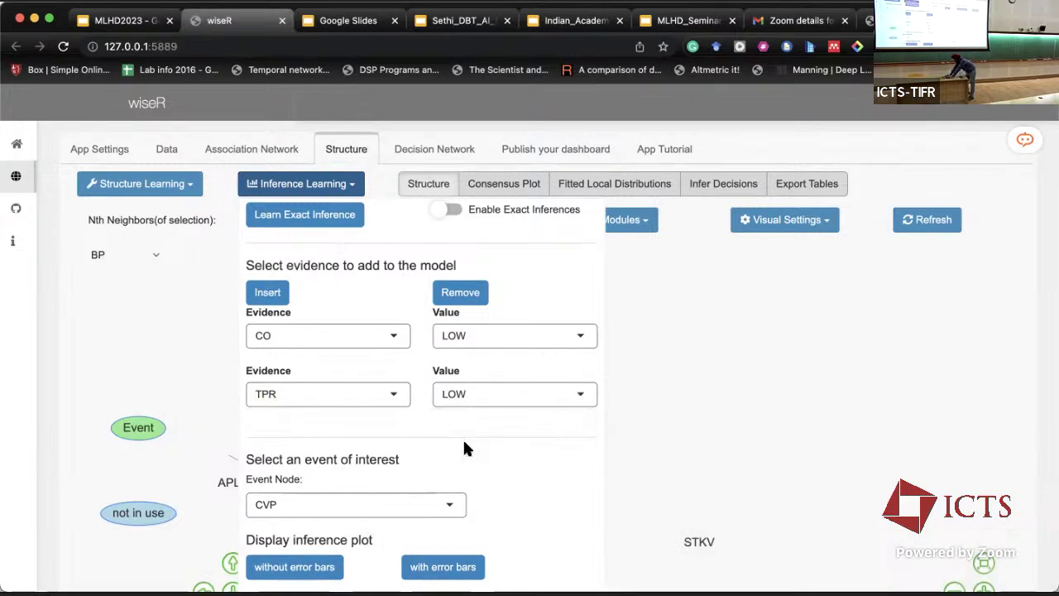
click(319, 506)
text(bp)
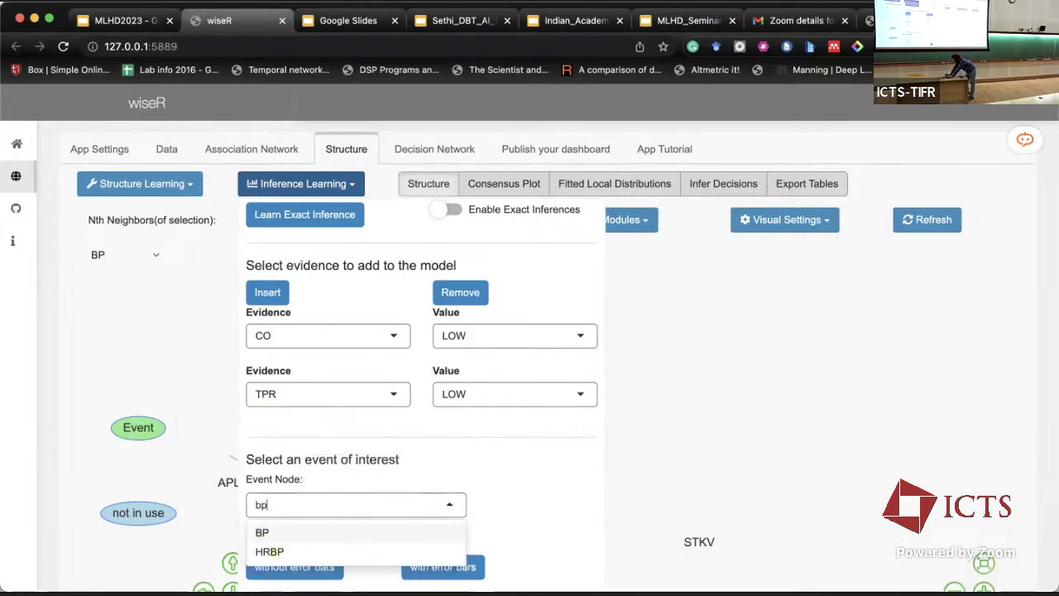
click(315, 530)
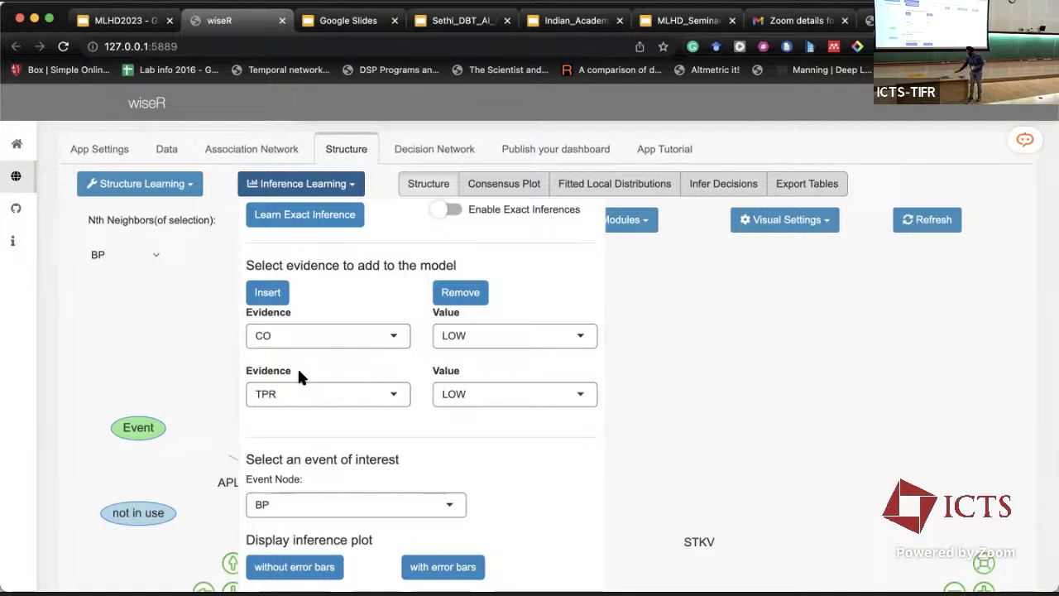
- Plot BP's probability with error bars given CO and TPR LOW, view it, then reopen Inference Learning
scroll(526, 496, down, 2)
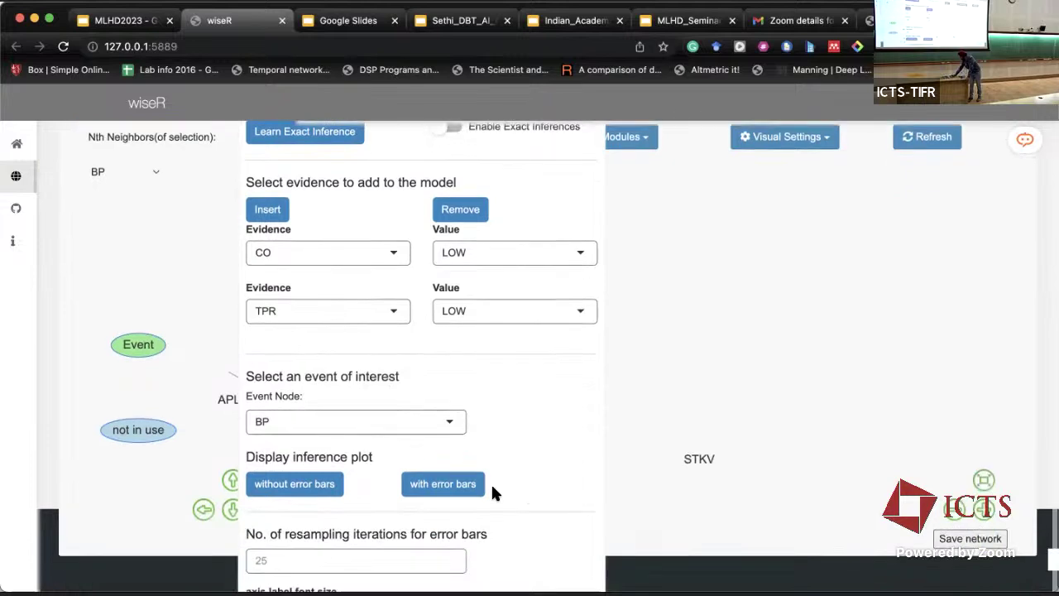
click(439, 483)
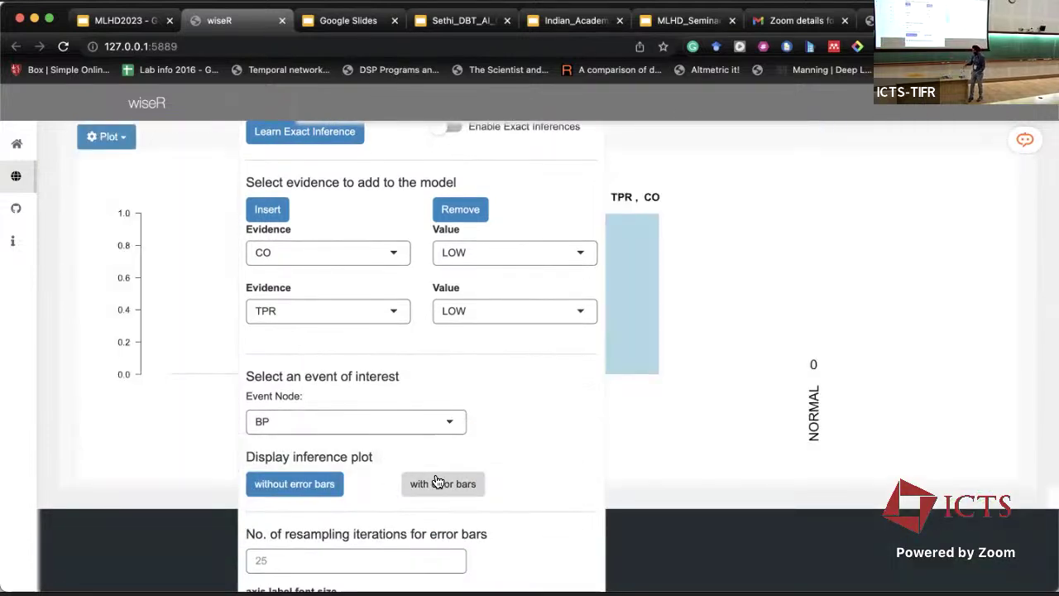
click(658, 423)
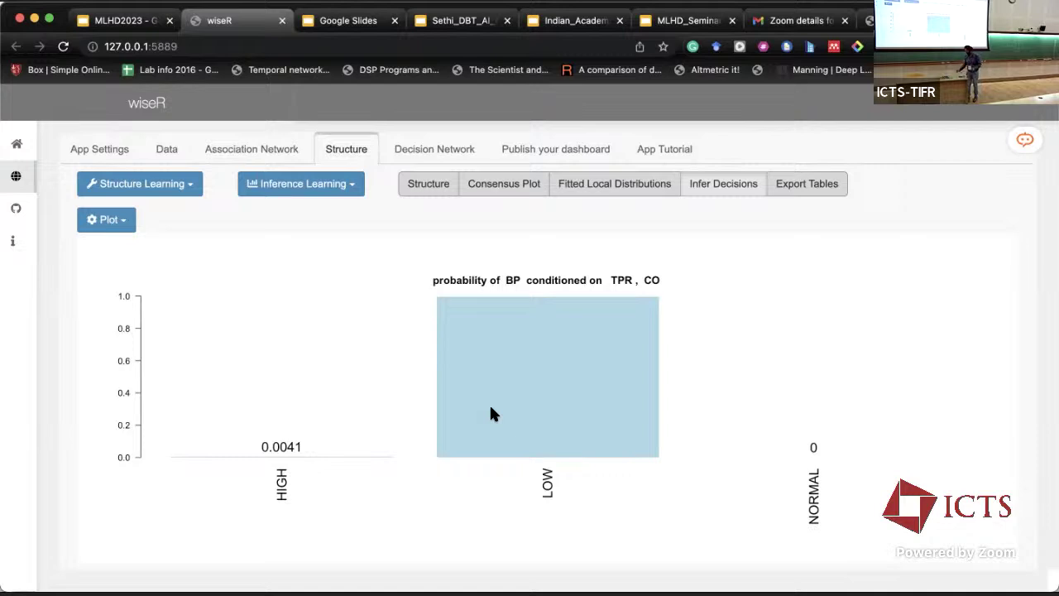
click(304, 194)
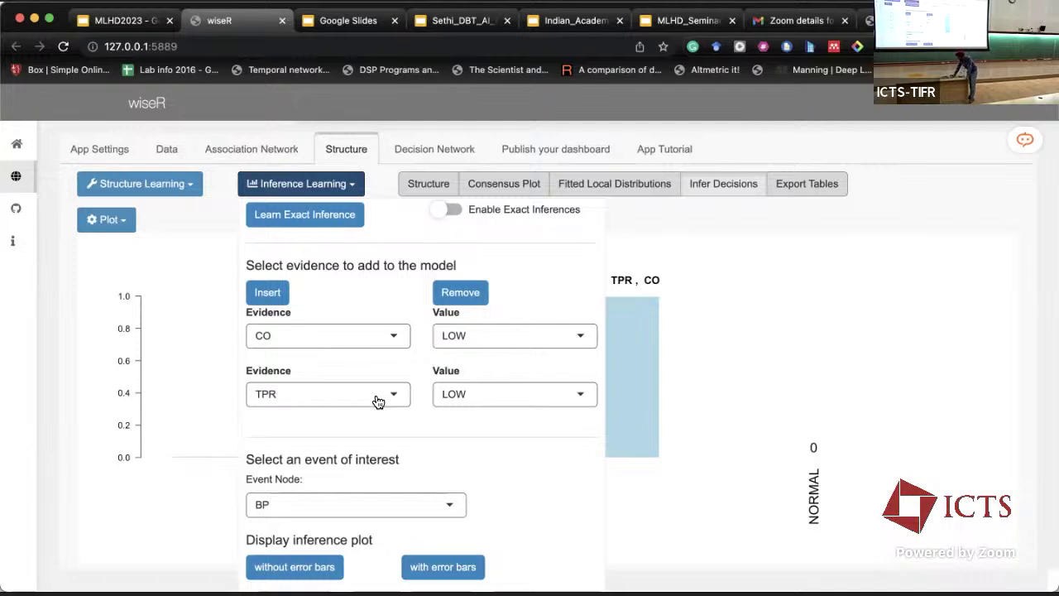
- Change CO's evidence to HIGH and rerun the BP inference plot with error bars
click(482, 390)
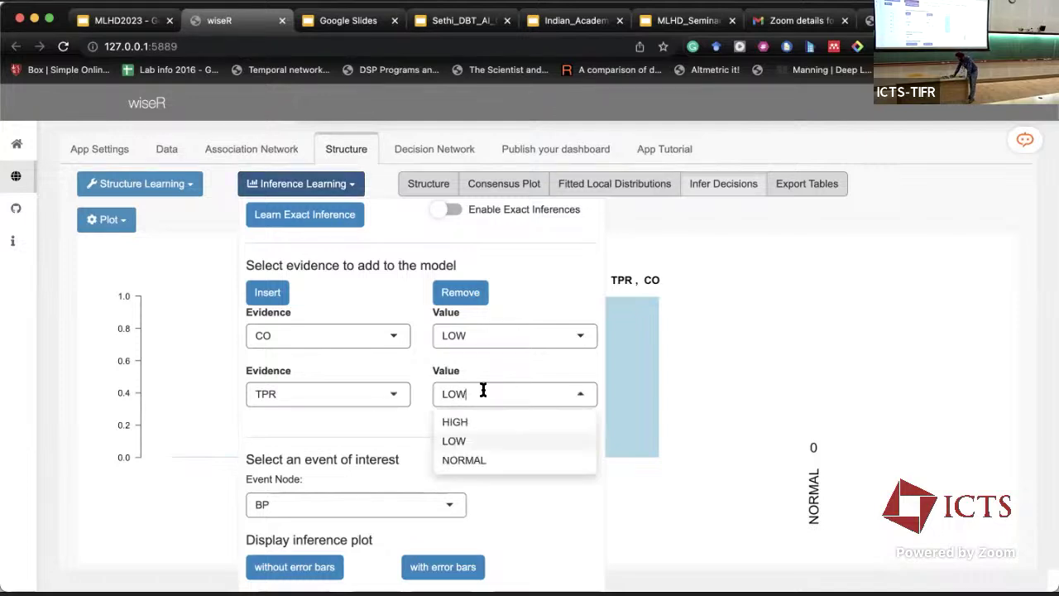
click(488, 339)
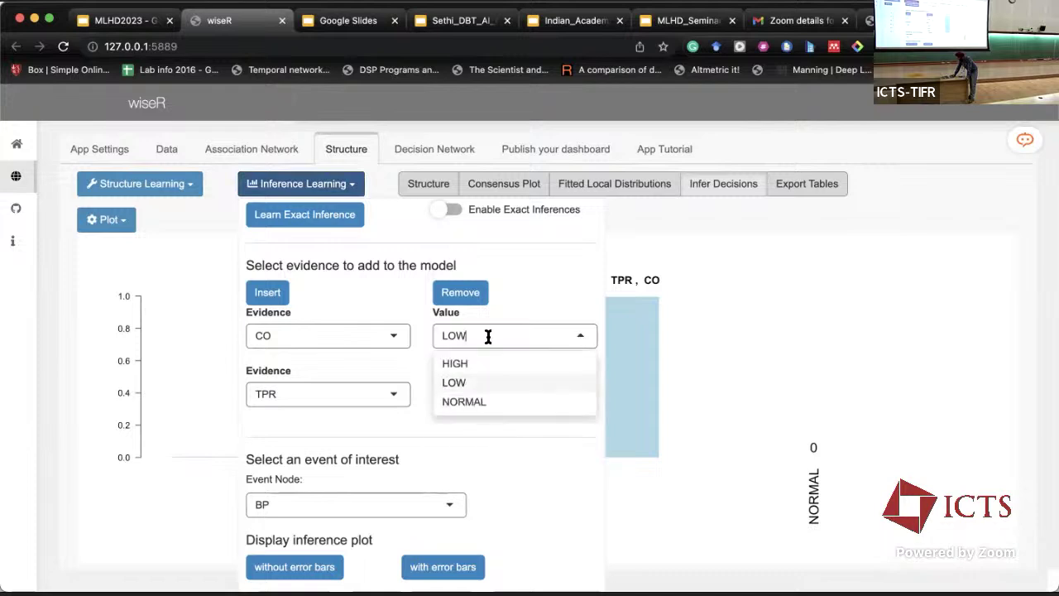
click(479, 362)
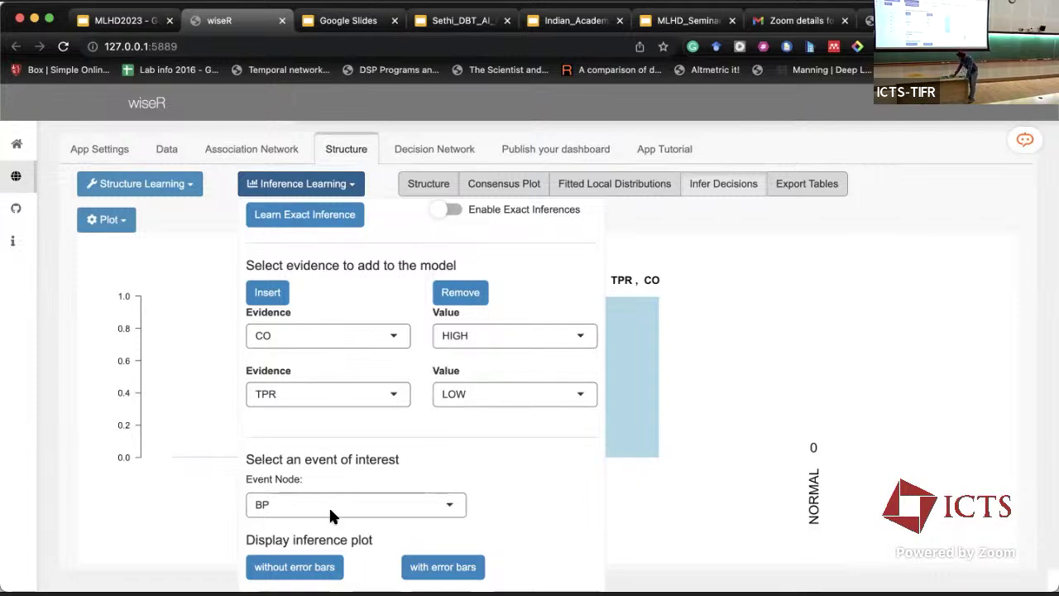
click(436, 563)
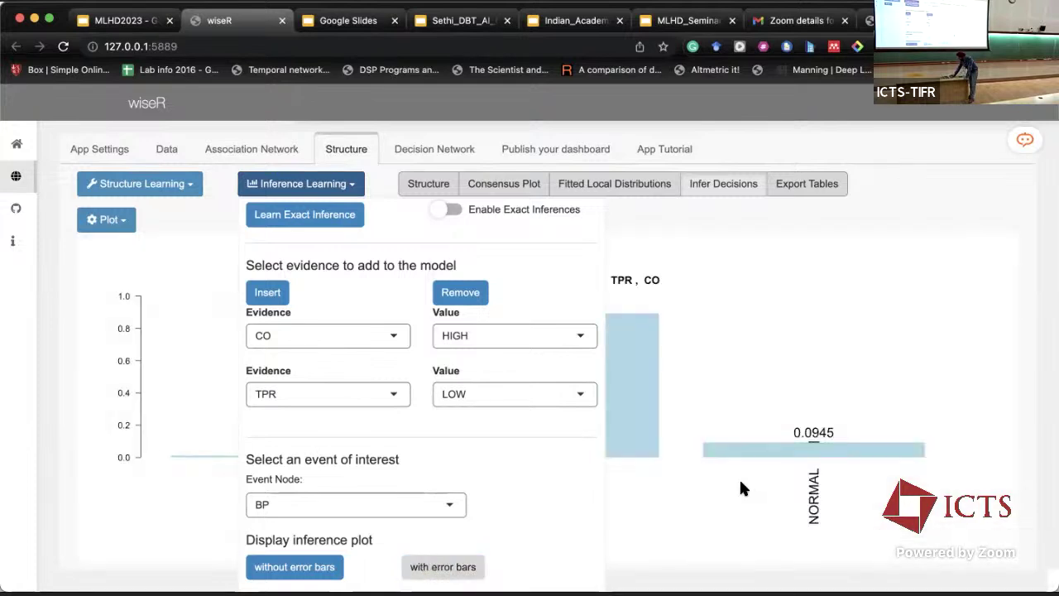
click(695, 490)
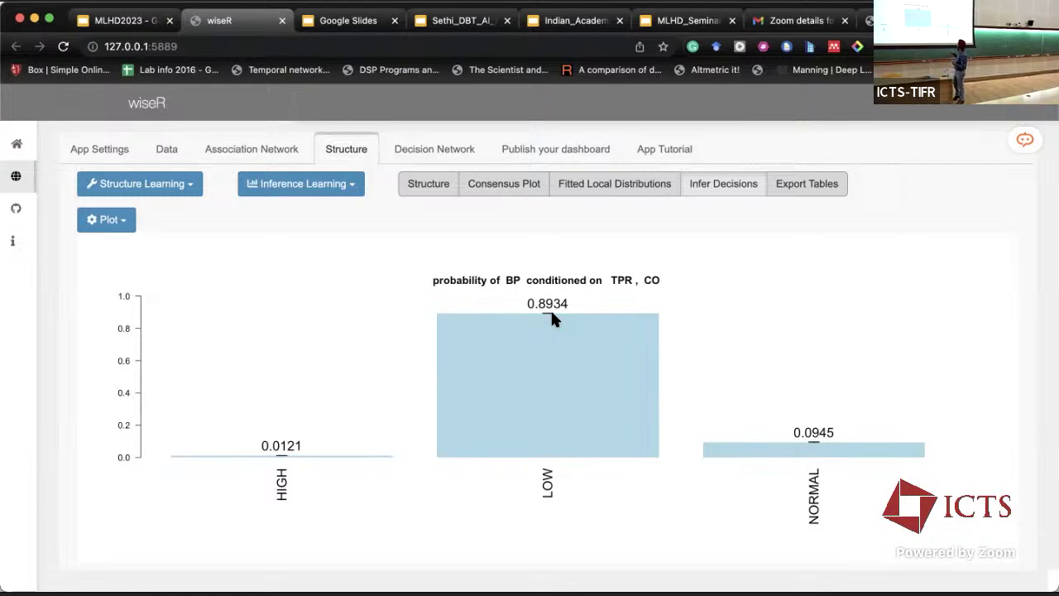
- Set TPR's evidence to NORMAL and replot BP with error bars (HIGH 0.7412, LOW 0.0492, NORMAL 0.2096)
click(288, 183)
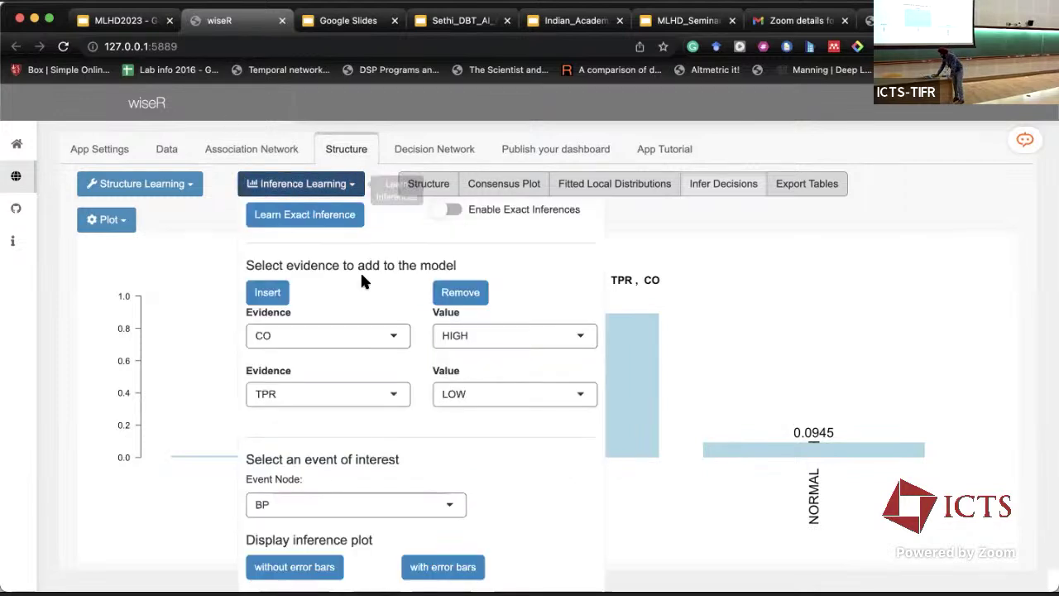
click(460, 395)
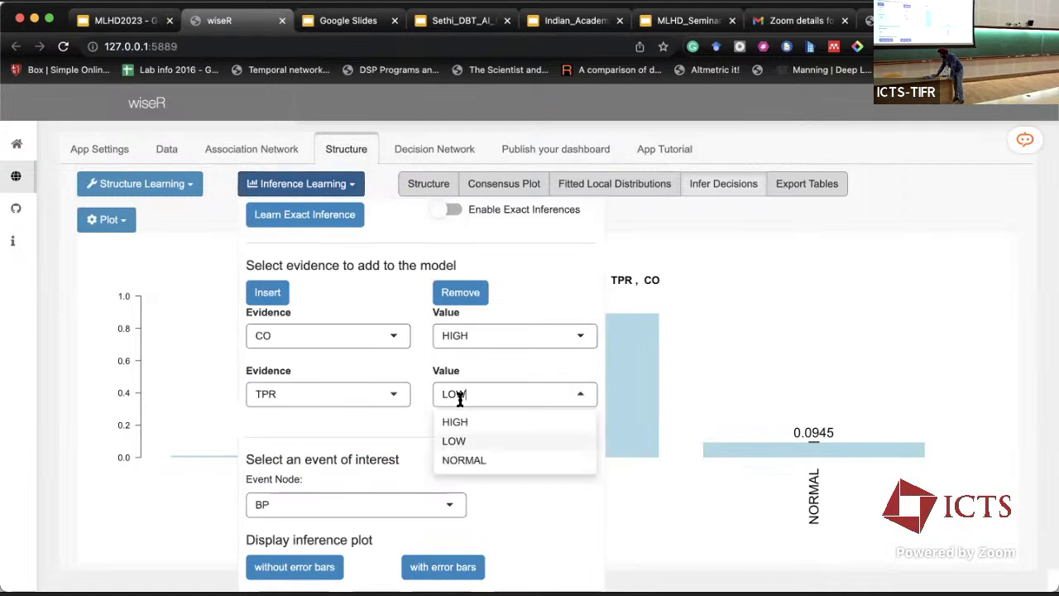
click(466, 459)
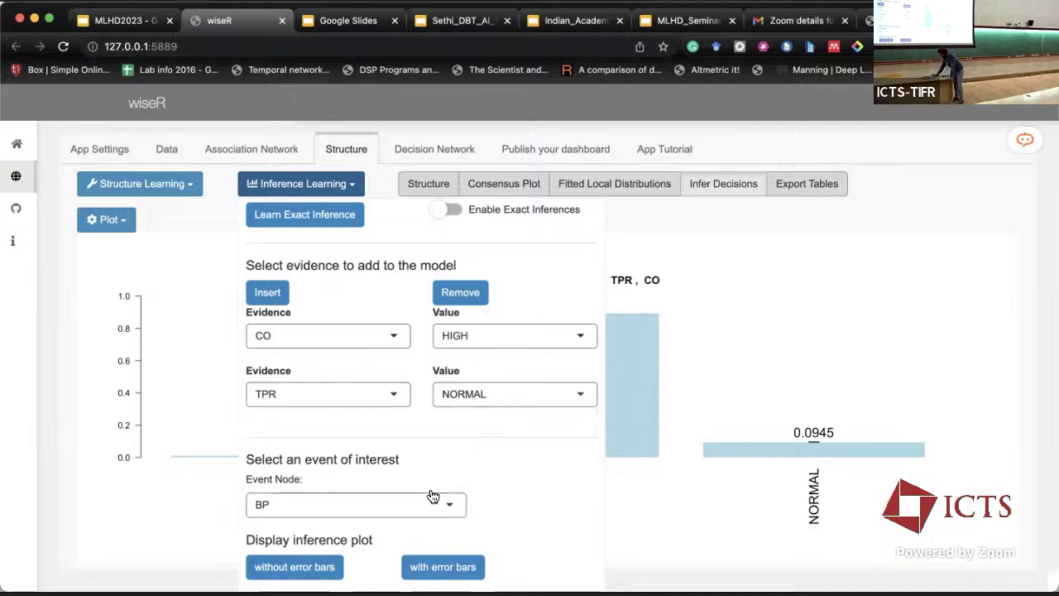
click(467, 571)
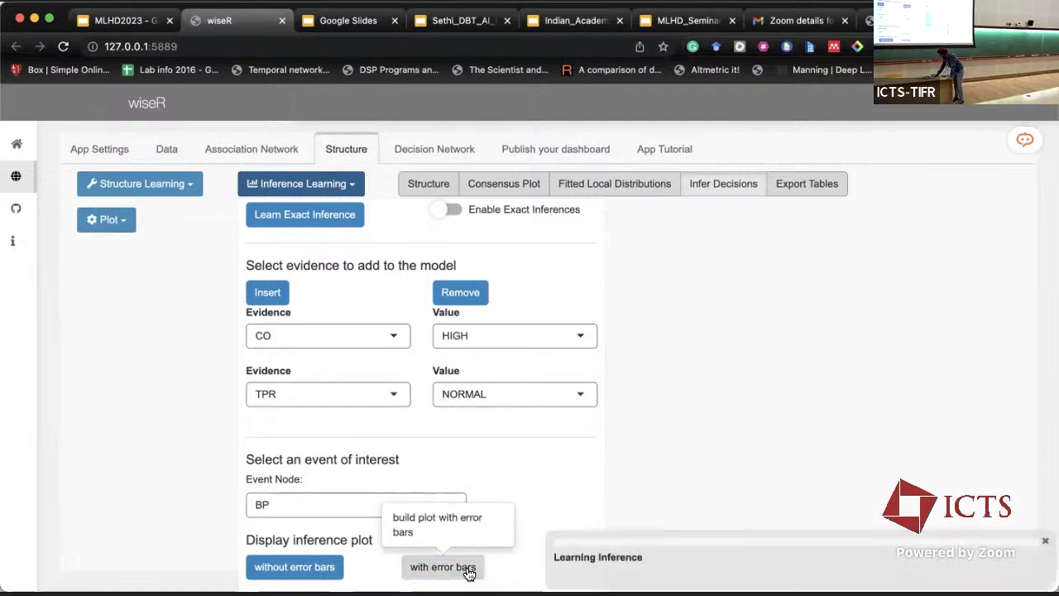
click(786, 448)
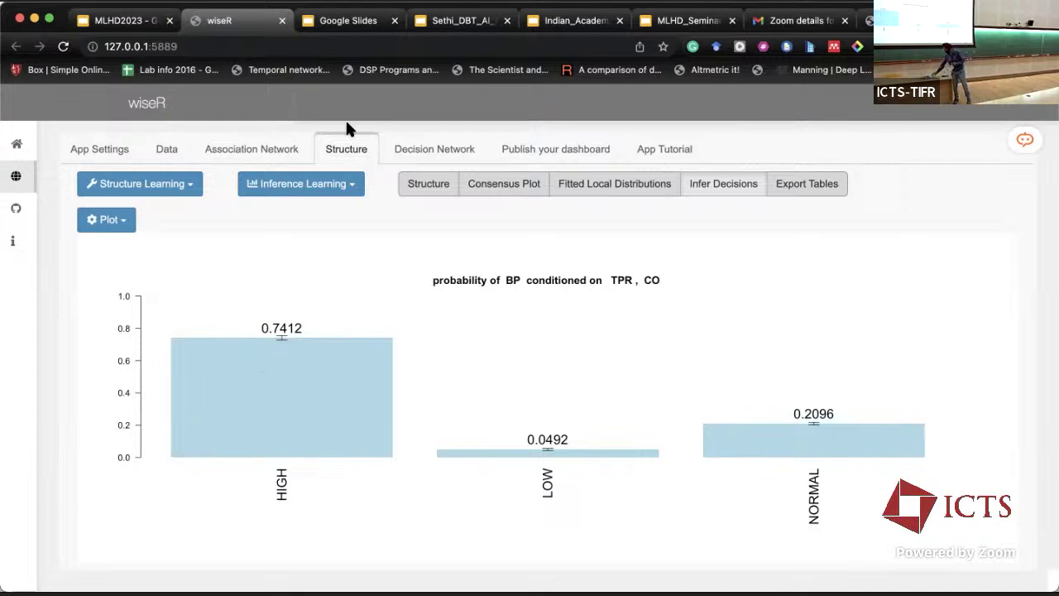
- Switch to the network graph and set Node Font 27 with the layout_with_sugiyama layout
click(413, 185)
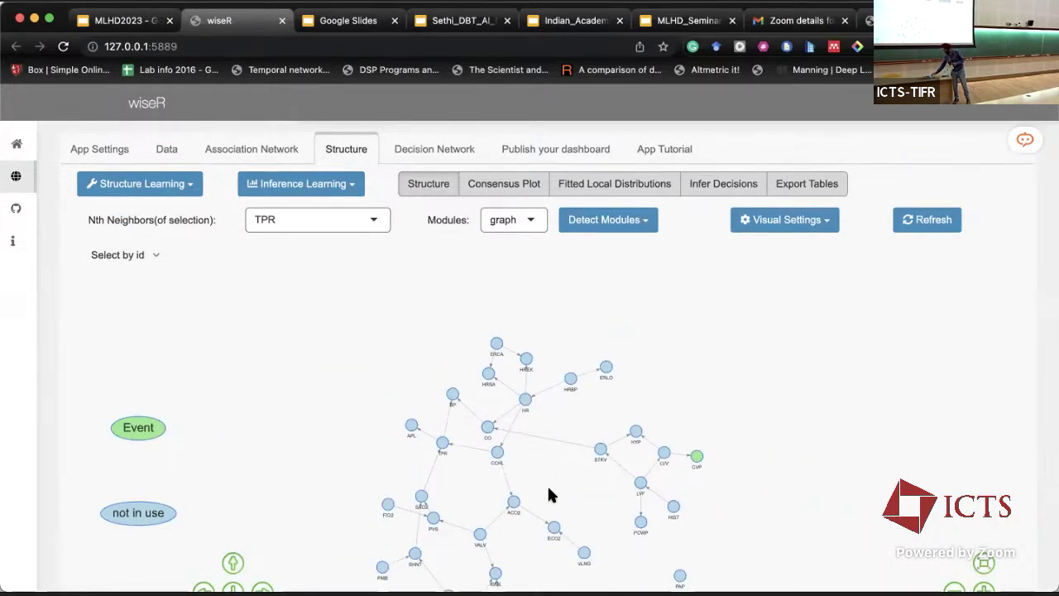
click(819, 220)
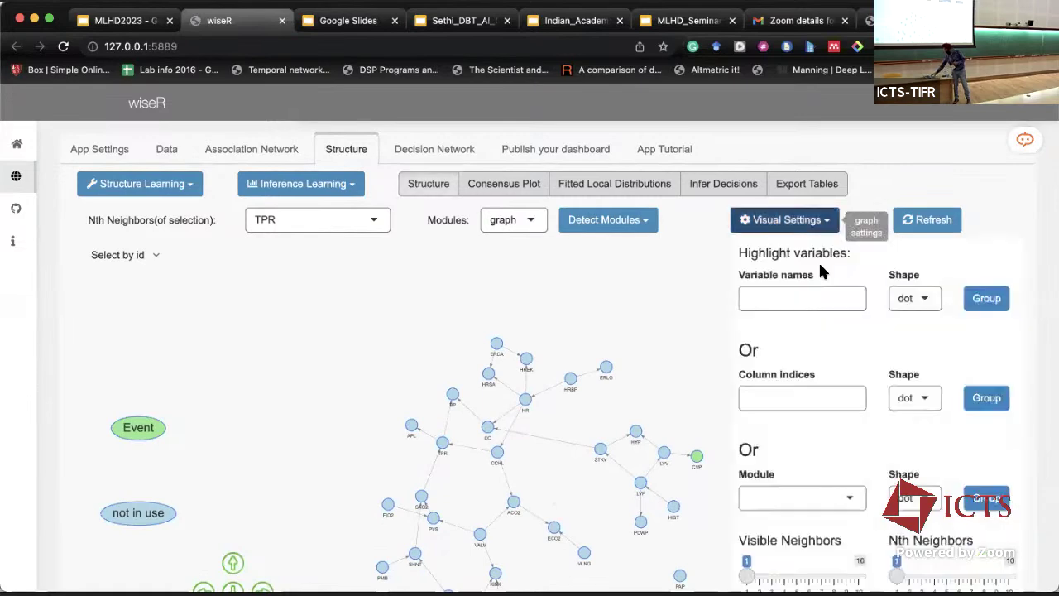
scroll(825, 467, down, 5)
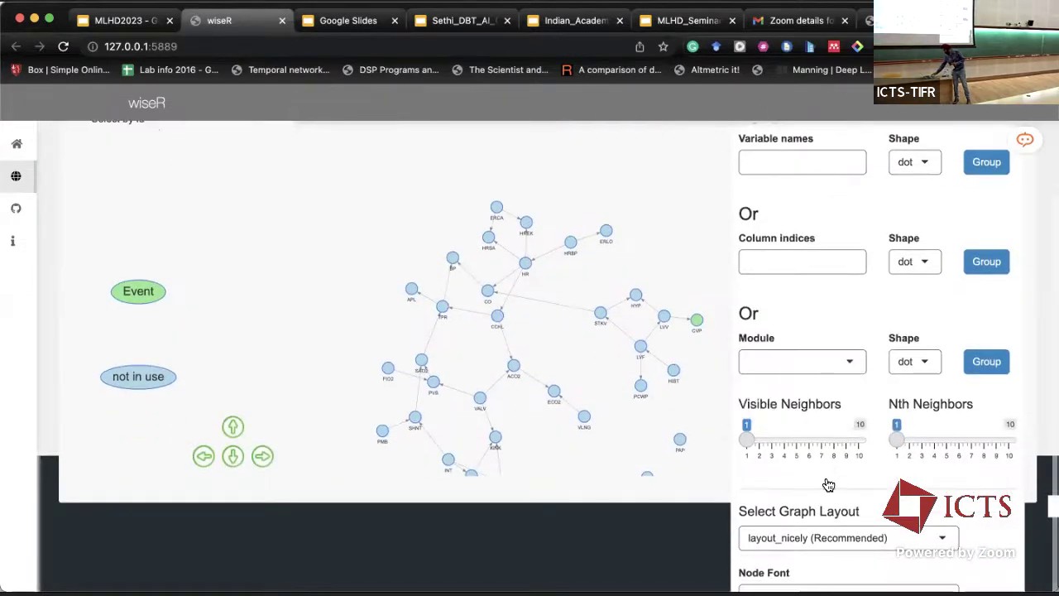
scroll(813, 545, down, 1)
click(813, 534)
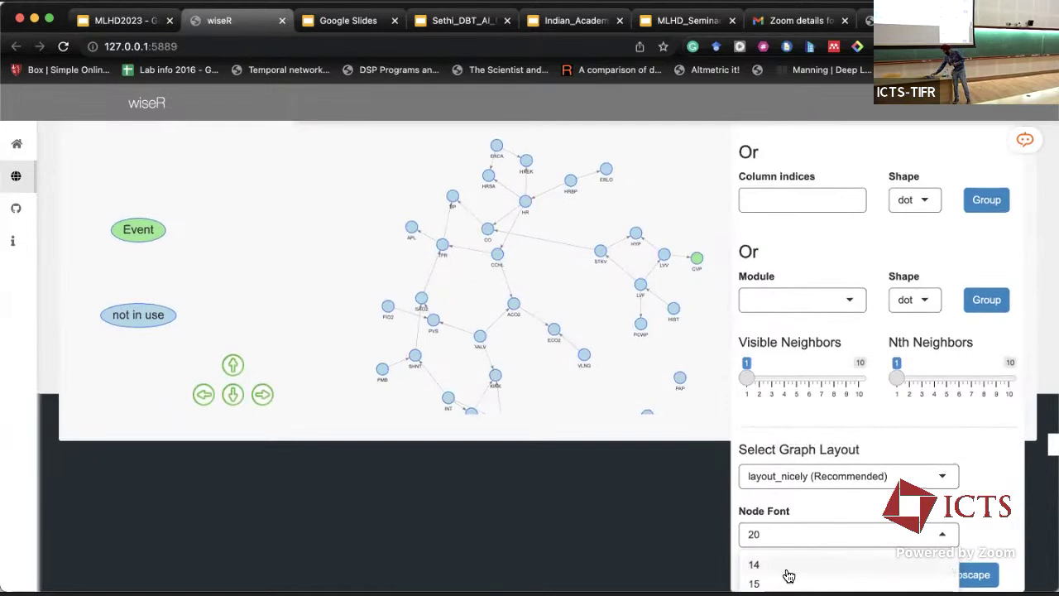
scroll(788, 575, down, 2)
scroll(789, 575, down, 4)
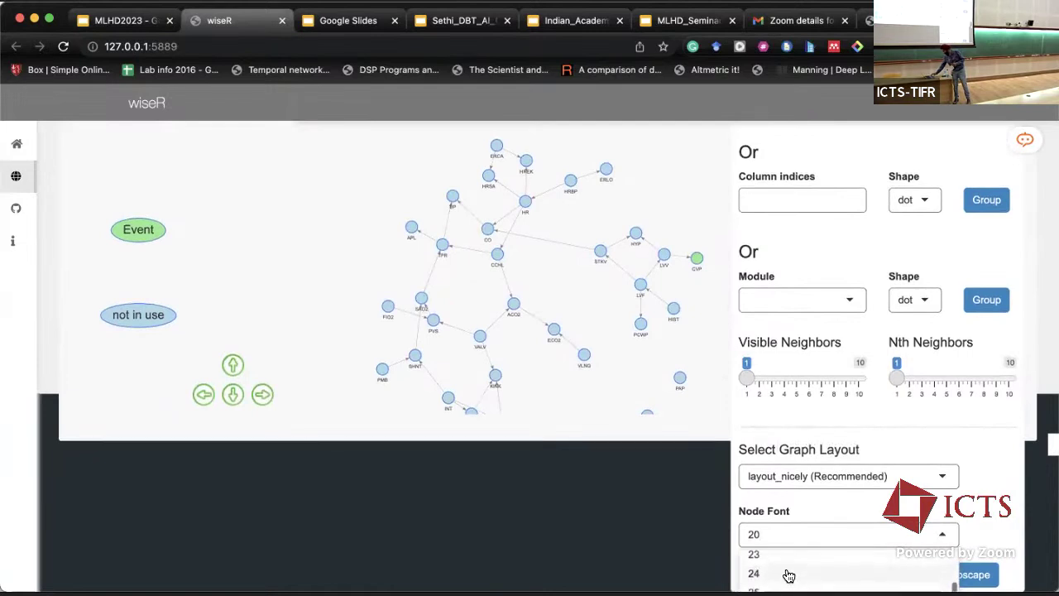
click(789, 575)
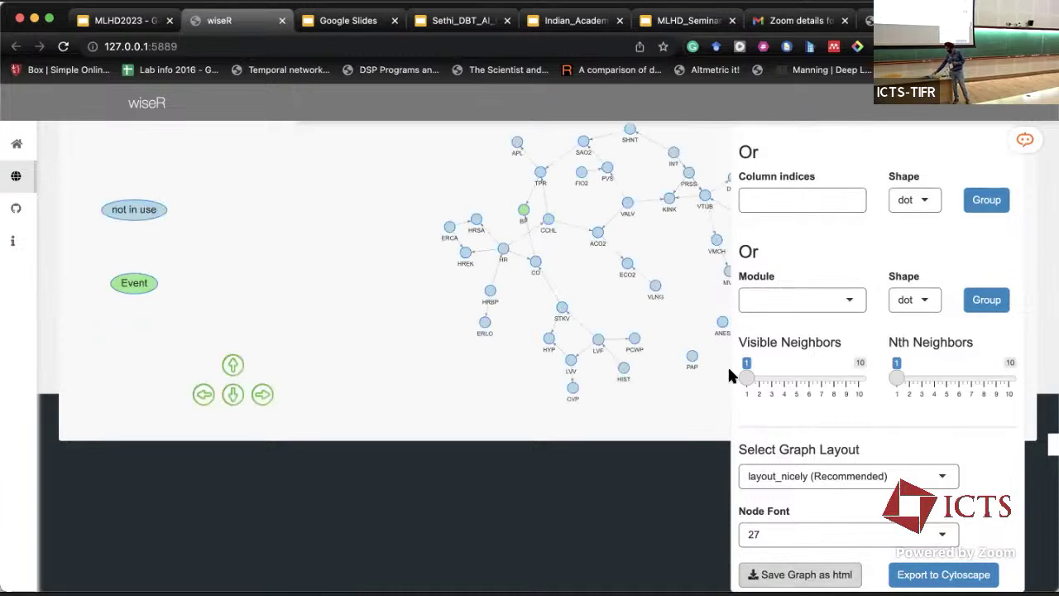
click(812, 467)
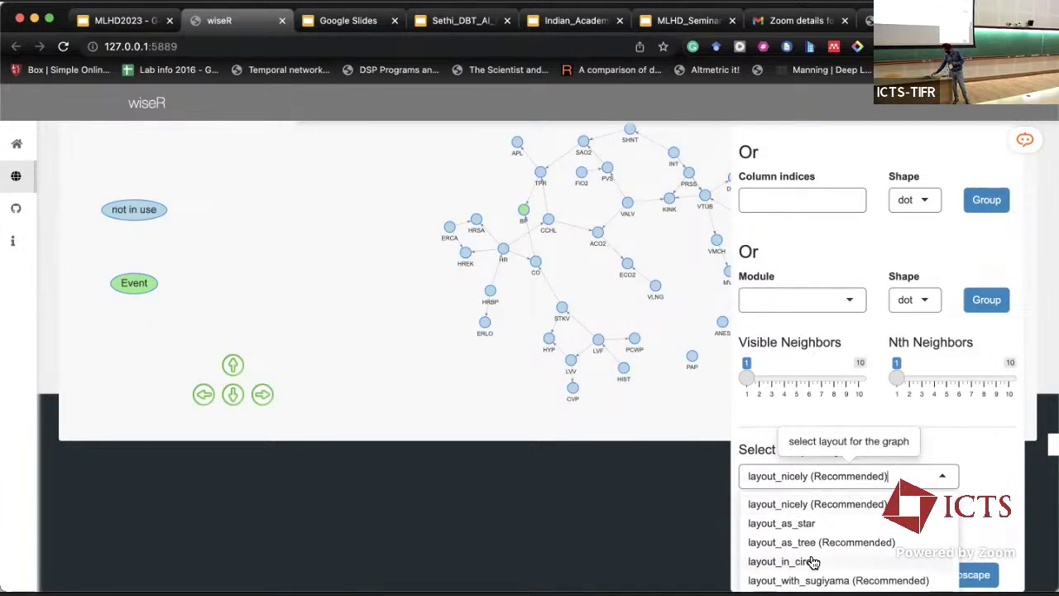
click(831, 577)
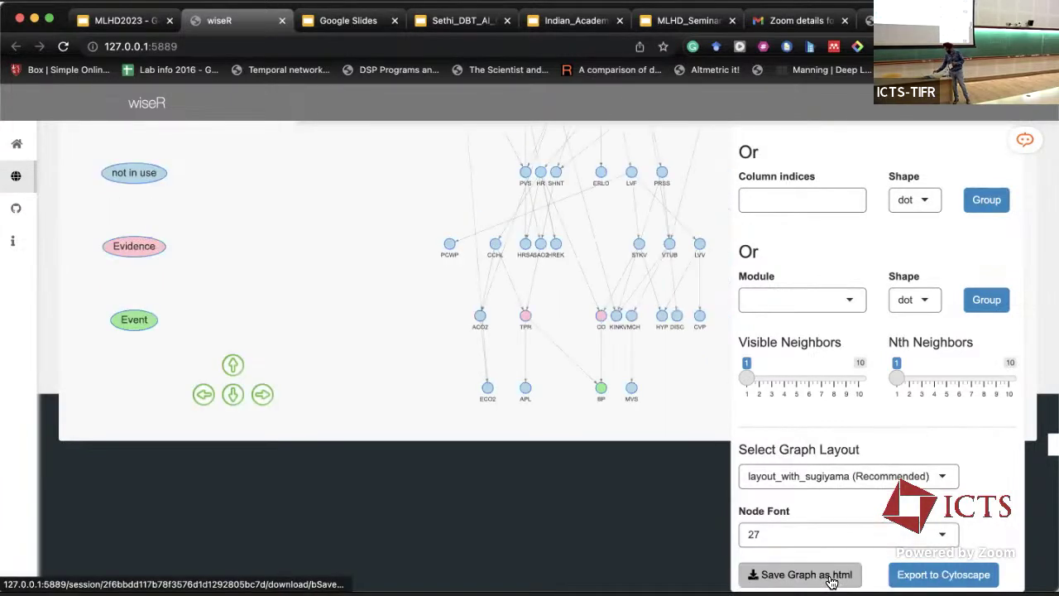
click(432, 364)
scroll(432, 364, up, 3)
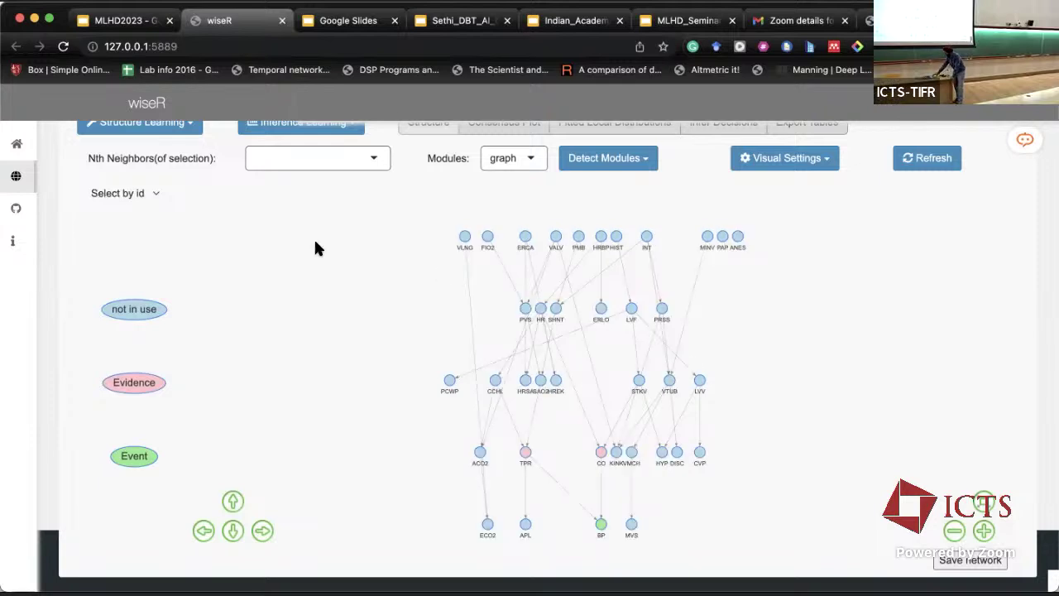
- Scroll back up to the top tab bar above the layered Structure graph
scroll(995, 224, up, 3)
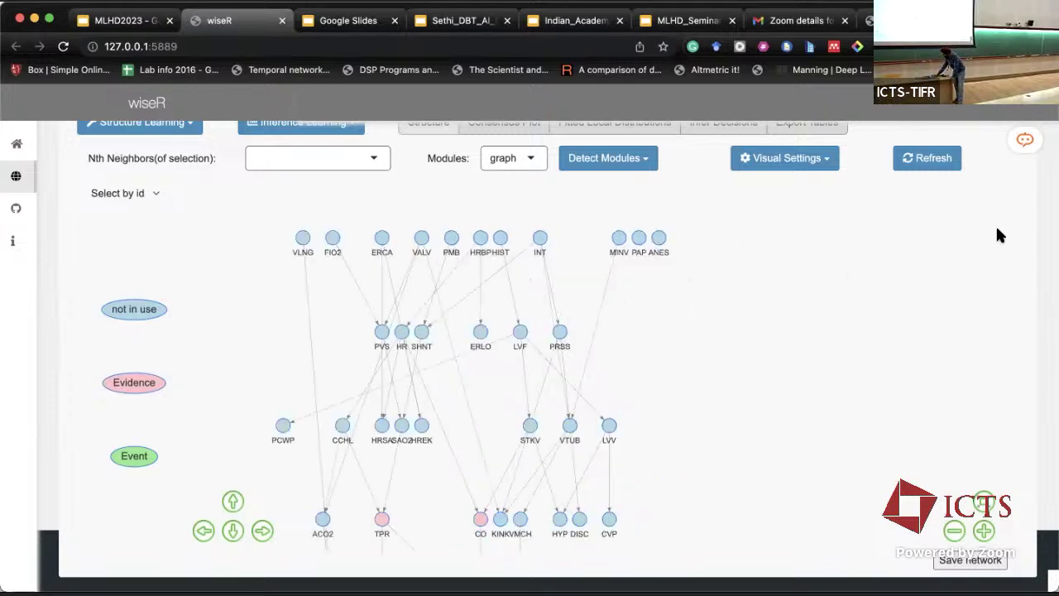
scroll(1024, 204, up, 3)
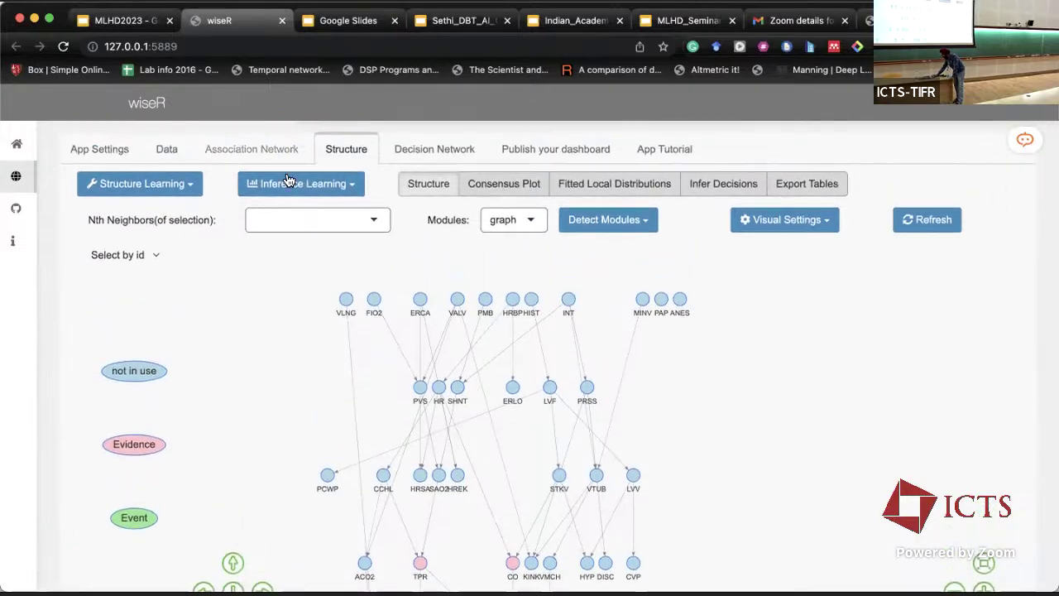
- Check Learn Structure's Blacklist/Whitelist edge options, then close the panel to see HR's neighbourhood
click(154, 182)
scroll(203, 380, up, 5)
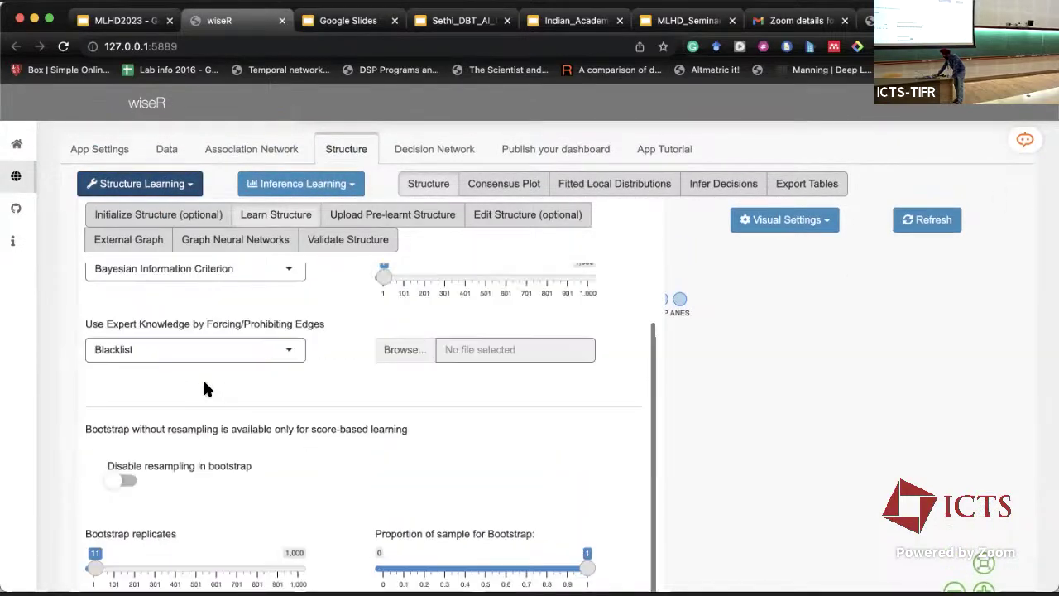
click(217, 436)
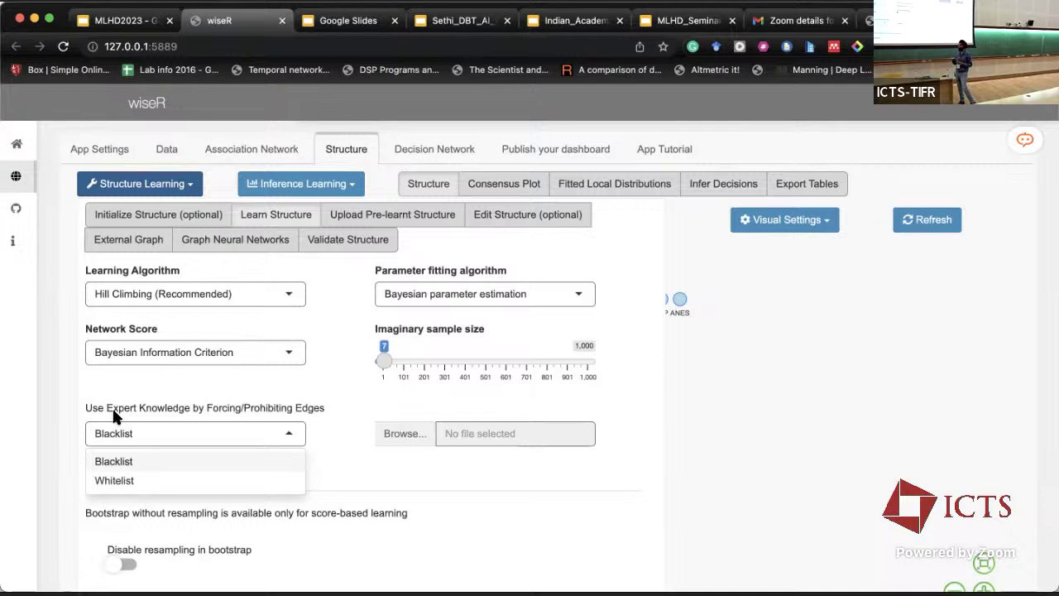
key(Escape)
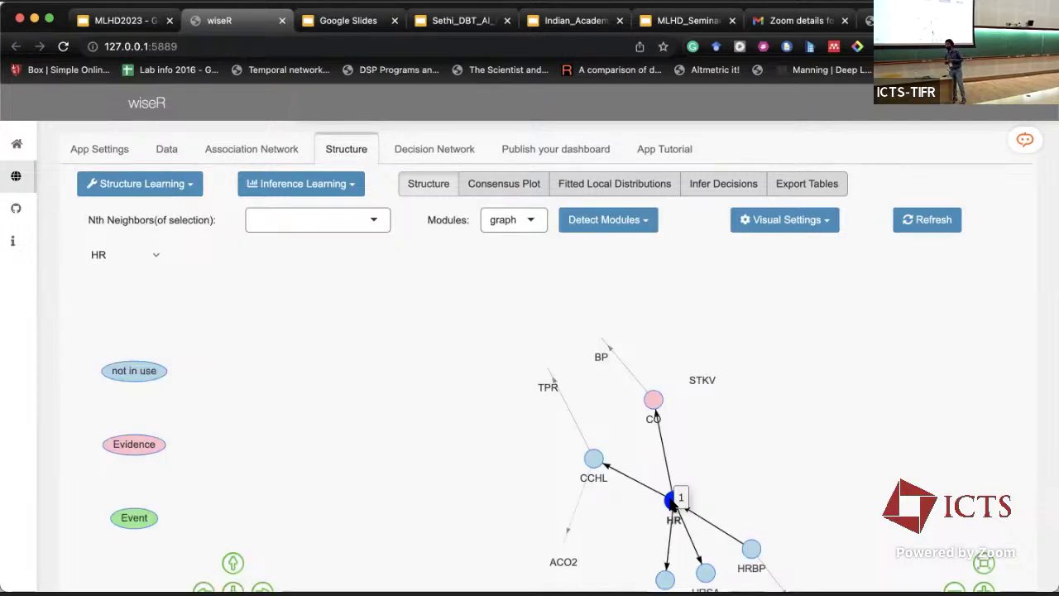